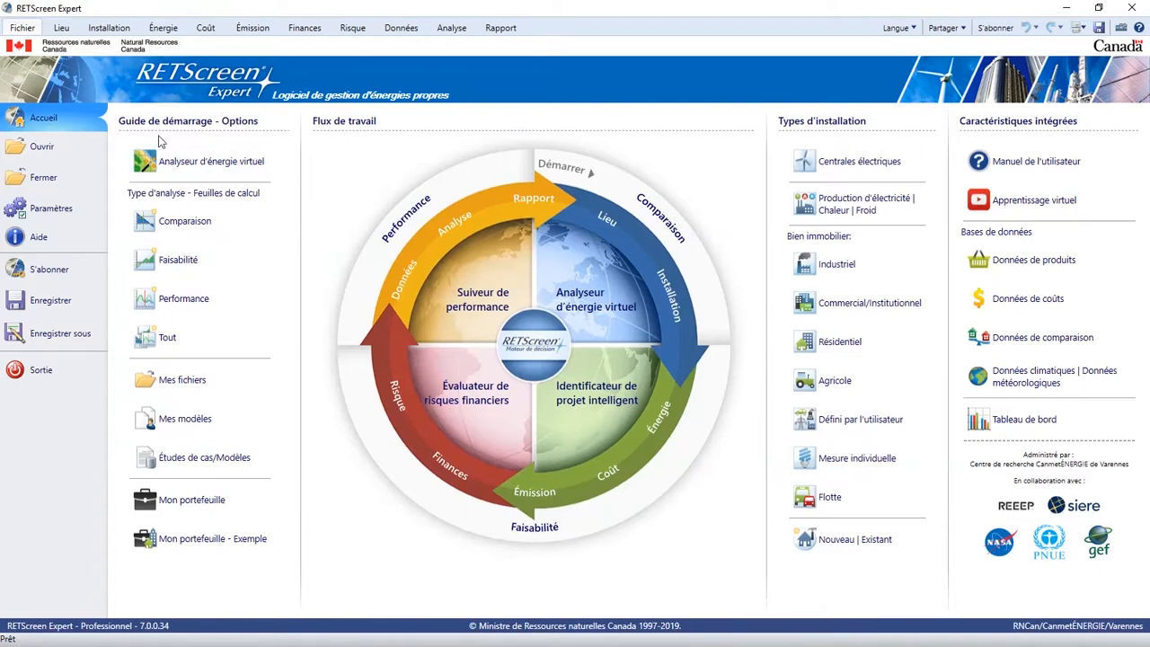
Step: Open the virtual energy analyser and place the facility location marker on London, Ontario
click(235, 163)
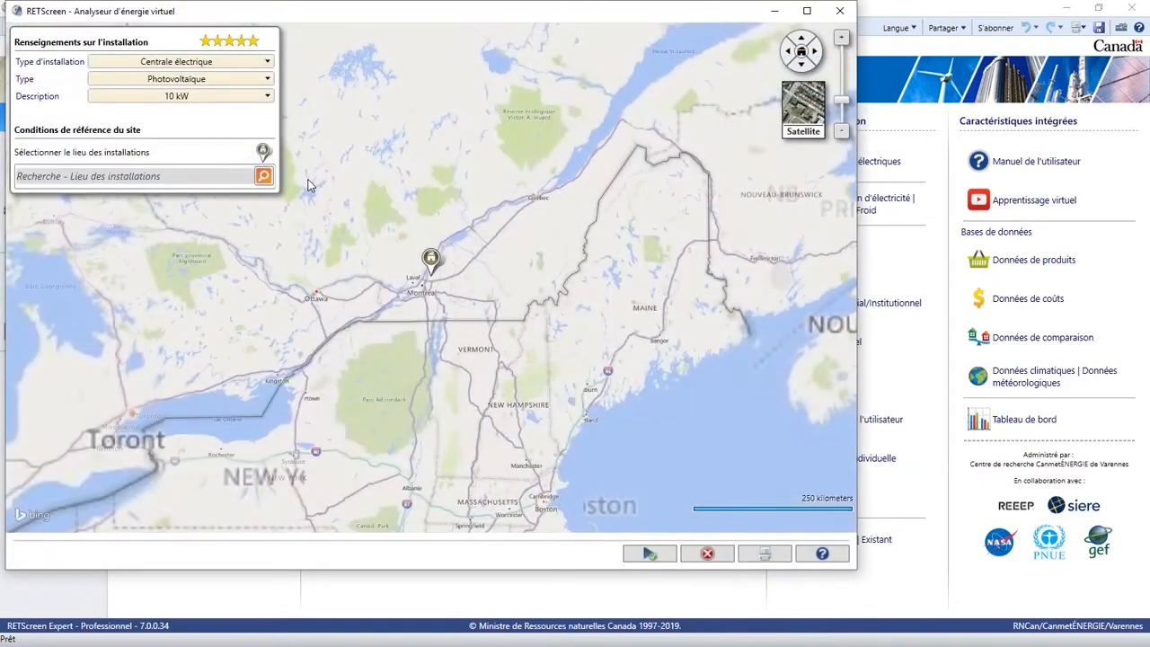
scroll(377, 285, up, 1)
drag(377, 285, 532, 182)
drag(183, 367, 367, 298)
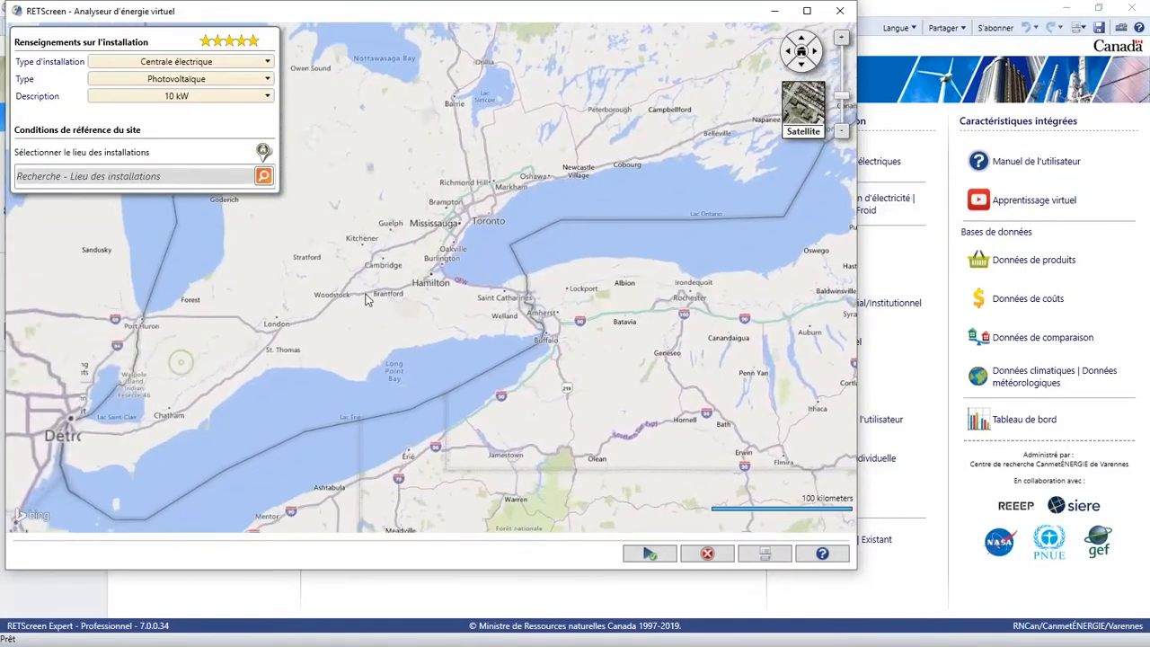
scroll(326, 321, up, 2)
drag(325, 336, 427, 443)
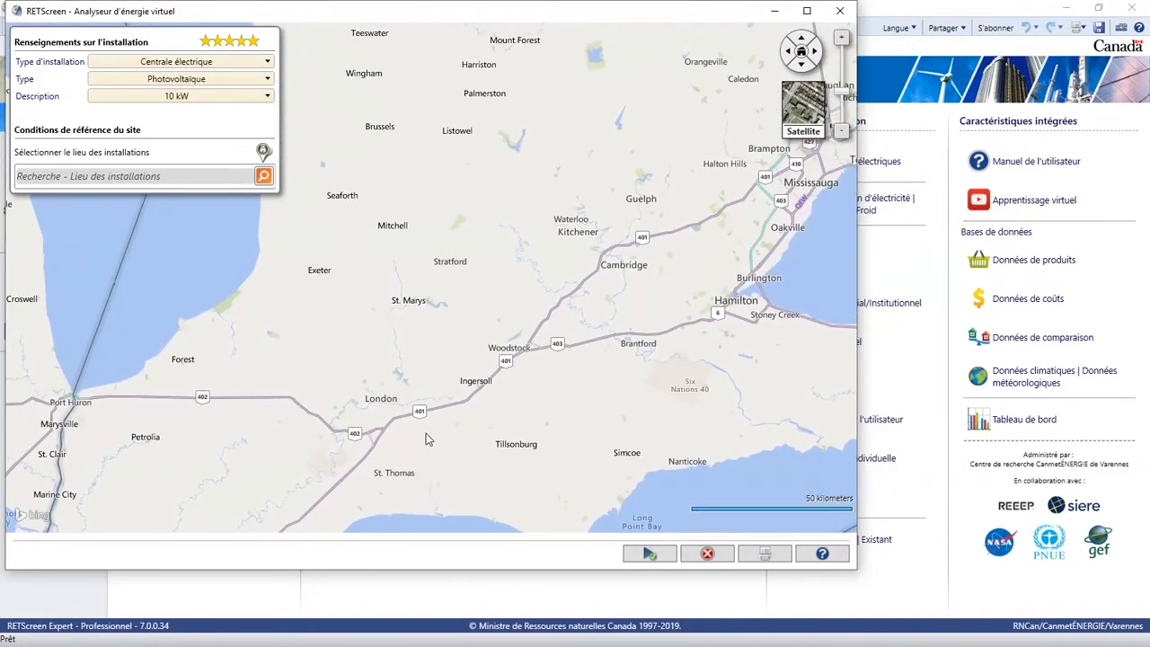
drag(427, 433, 426, 417)
click(264, 152)
click(379, 368)
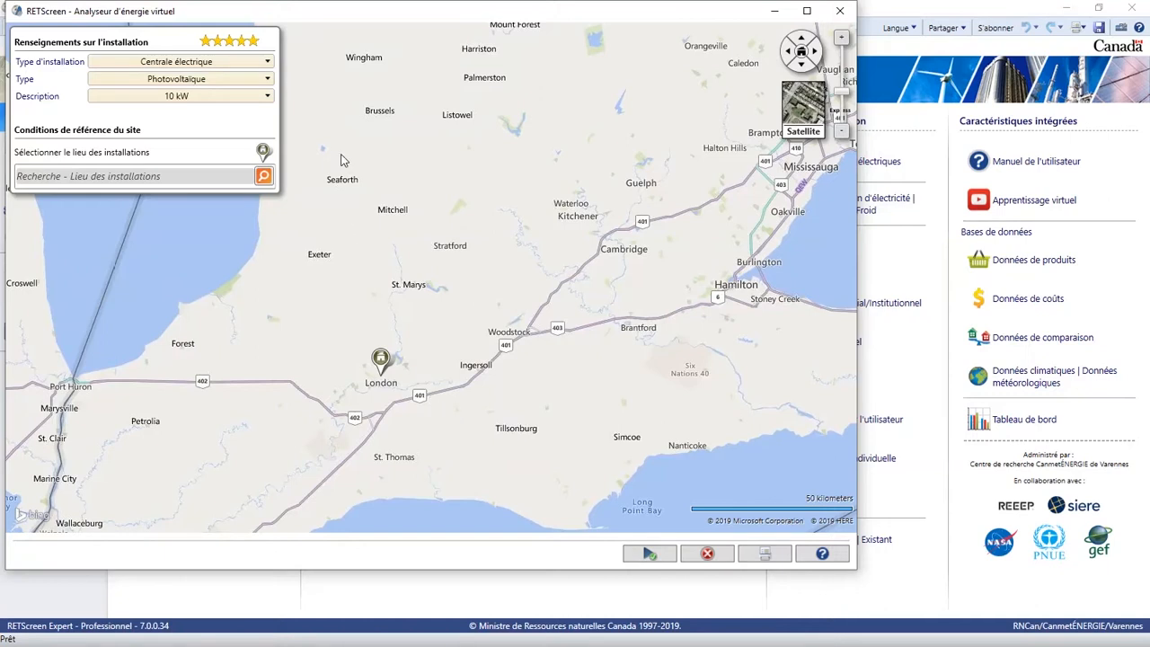
Step: Set the facility type to Industriel and the type to Produits métalliques fabriqués, and load the resulting analysis
click(267, 62)
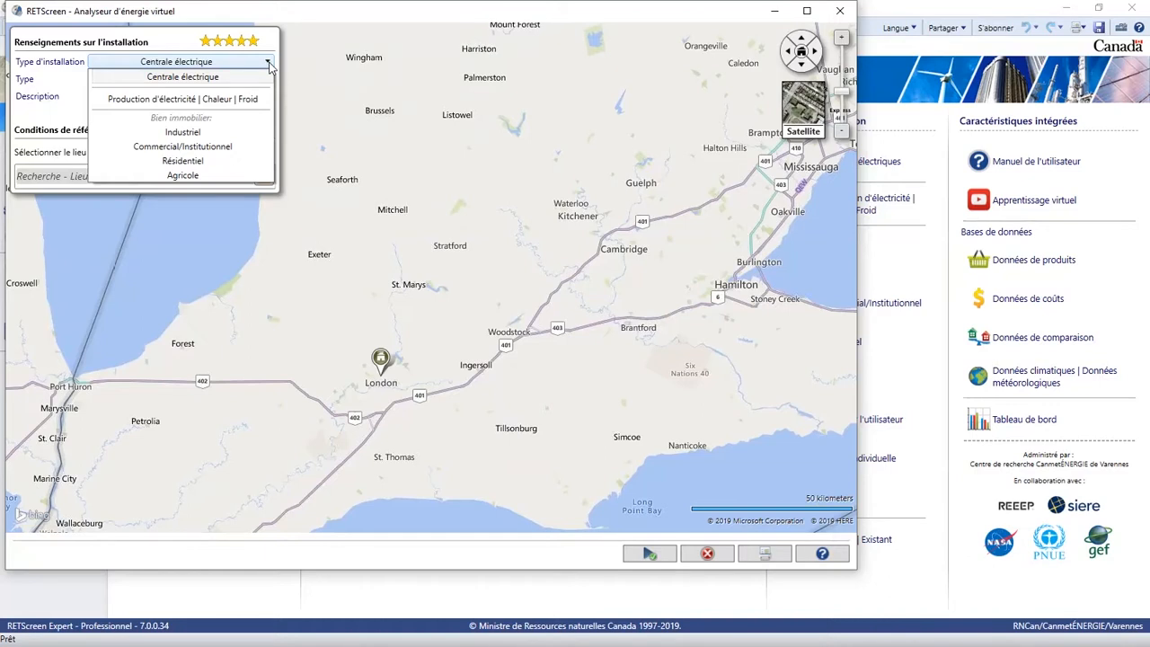
click(238, 132)
click(267, 80)
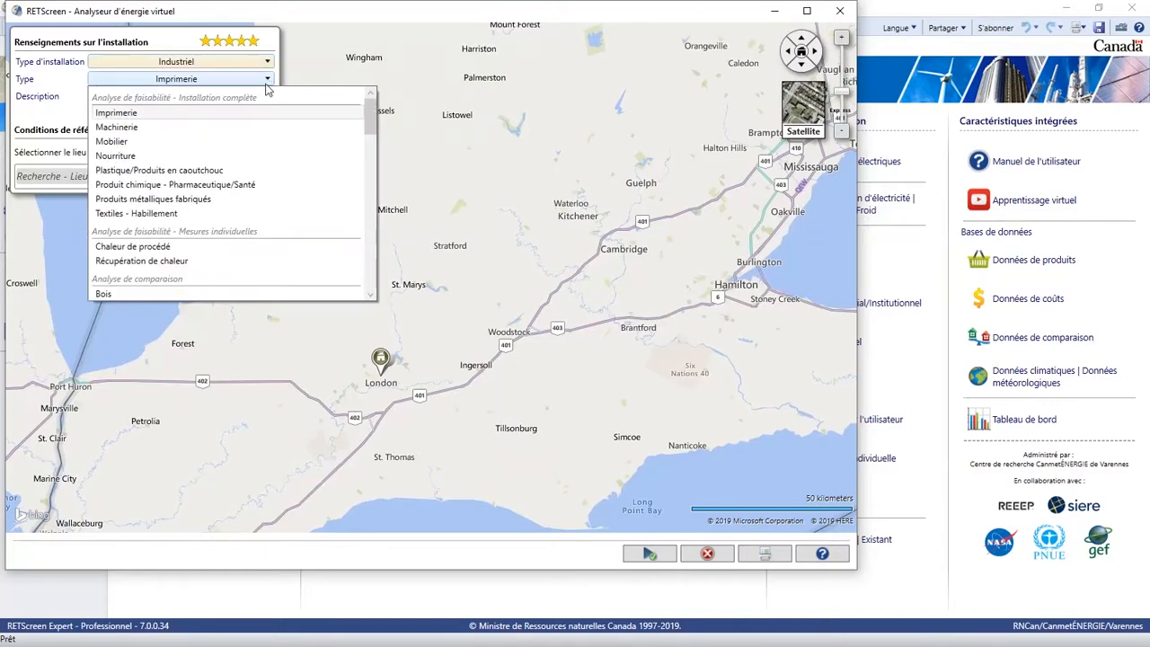
click(212, 199)
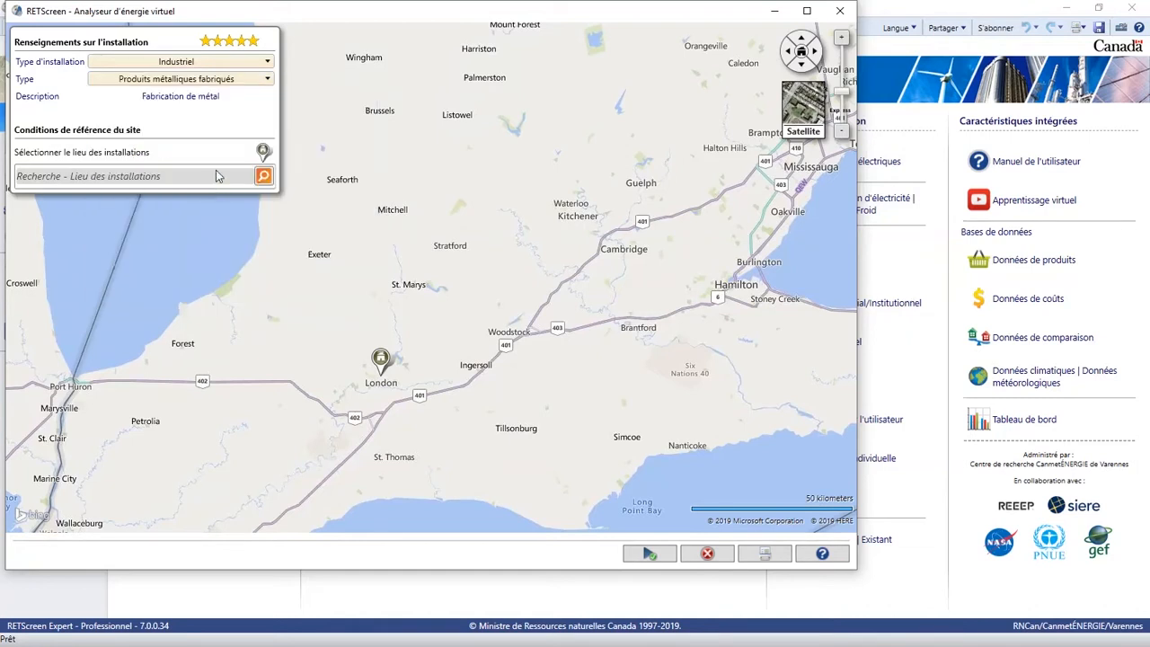
click(640, 554)
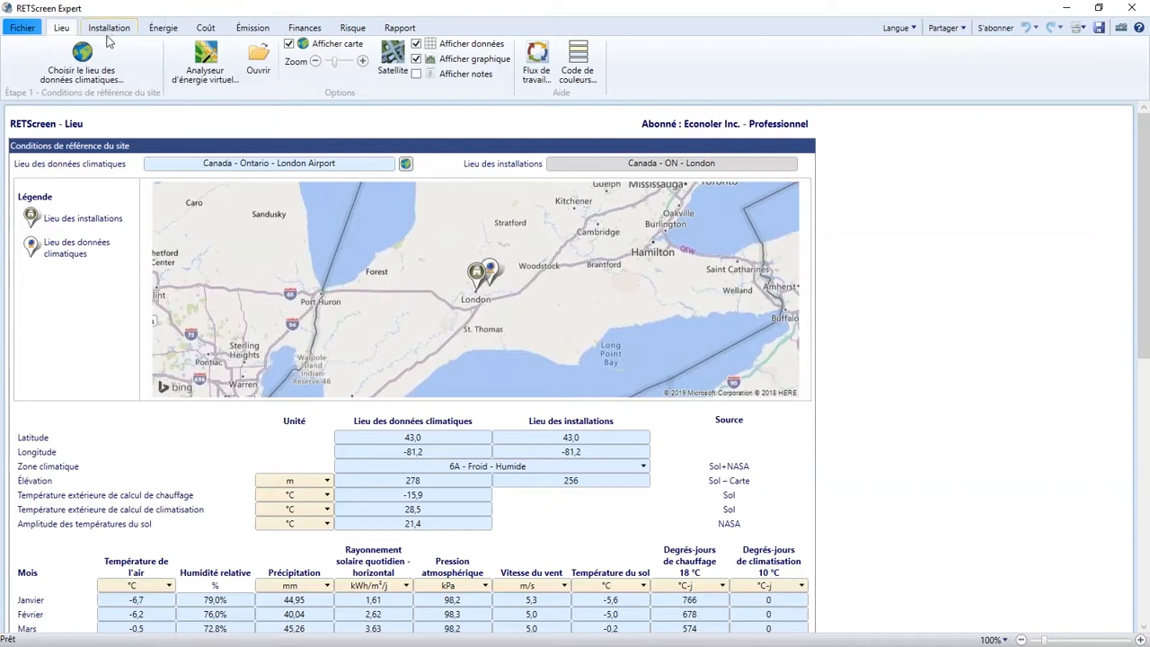
Step: Review the site's climate data and set the facility's energy intensity unit to MWh
drag(1142, 264, 1071, 275)
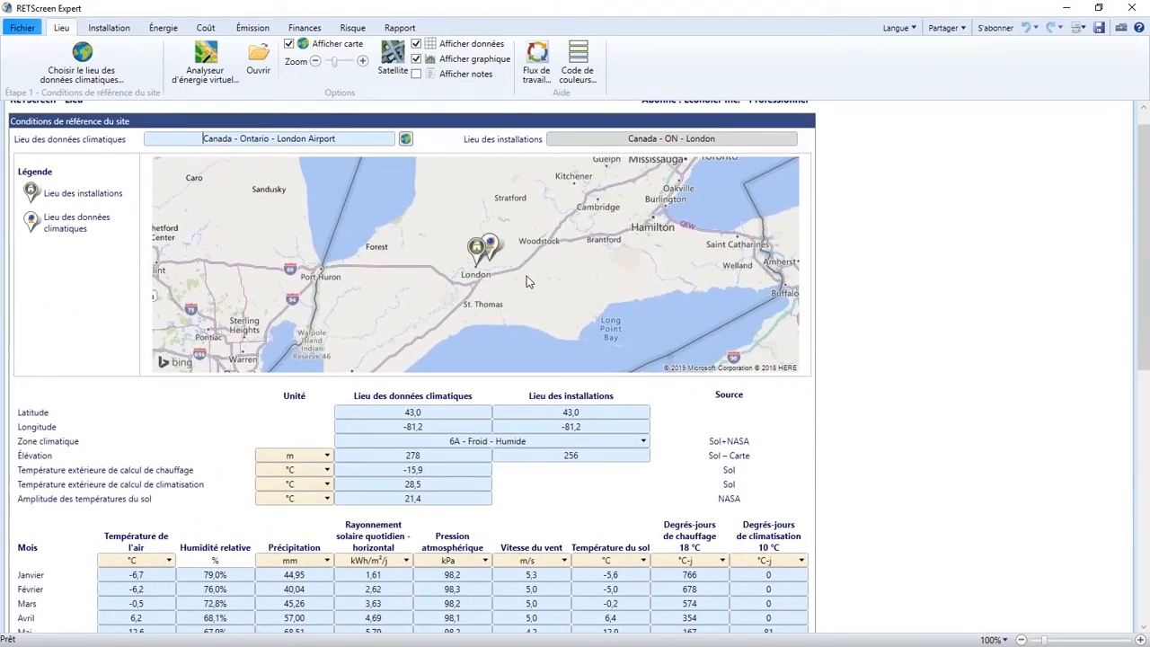
click(110, 28)
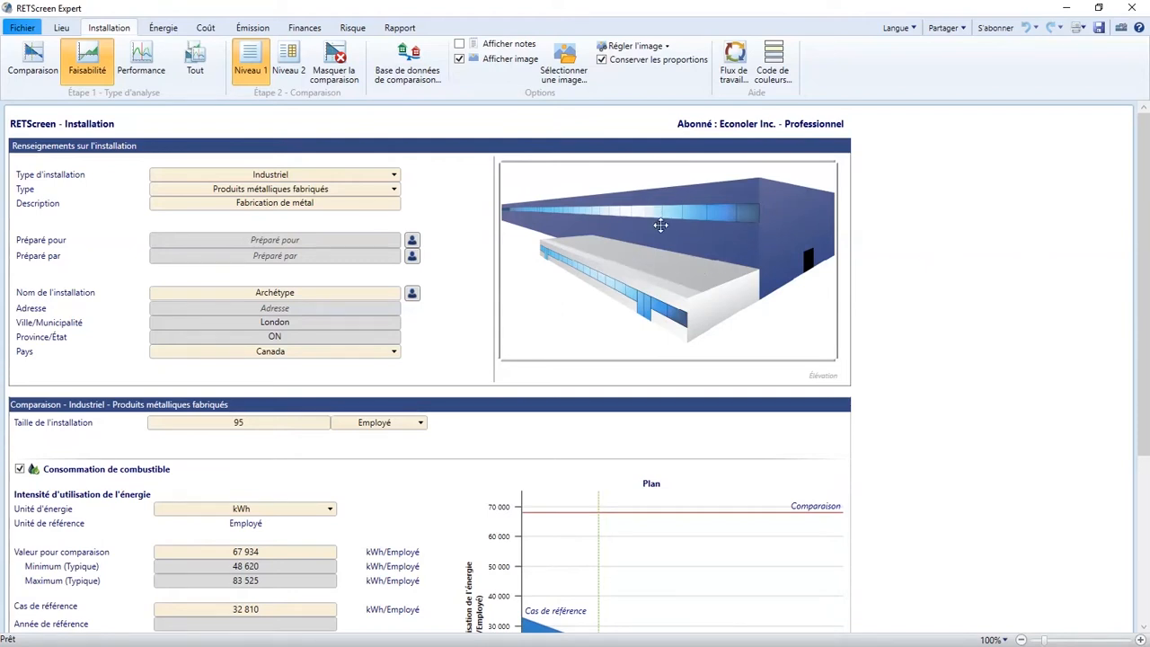
drag(1143, 316, 1142, 420)
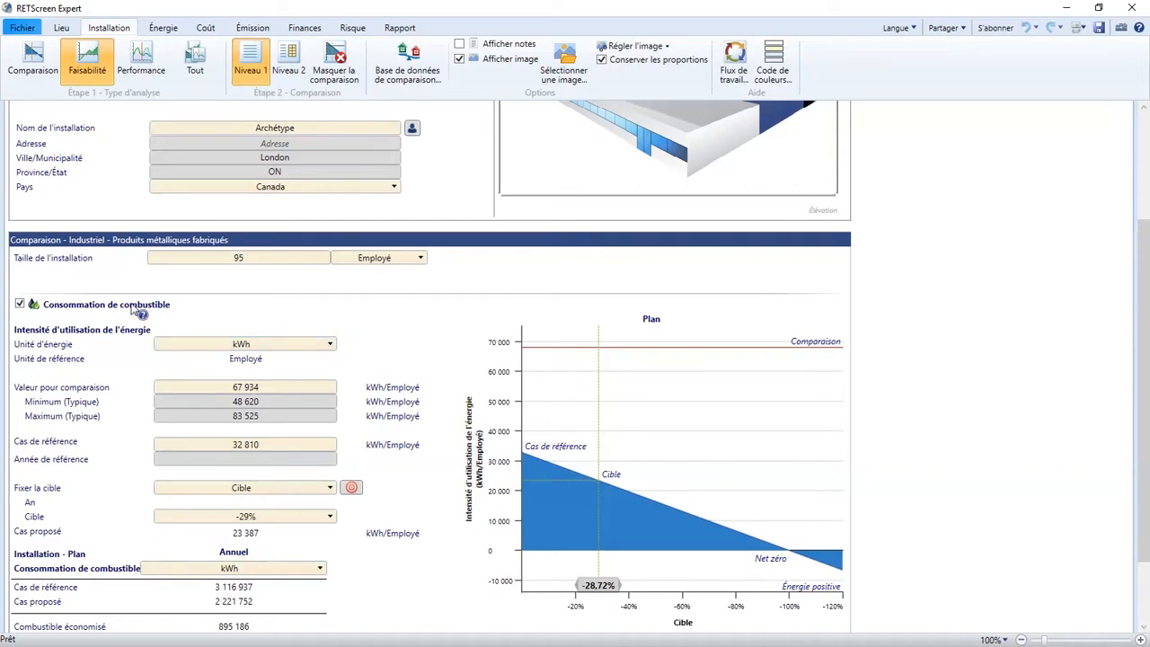
click(327, 343)
click(266, 464)
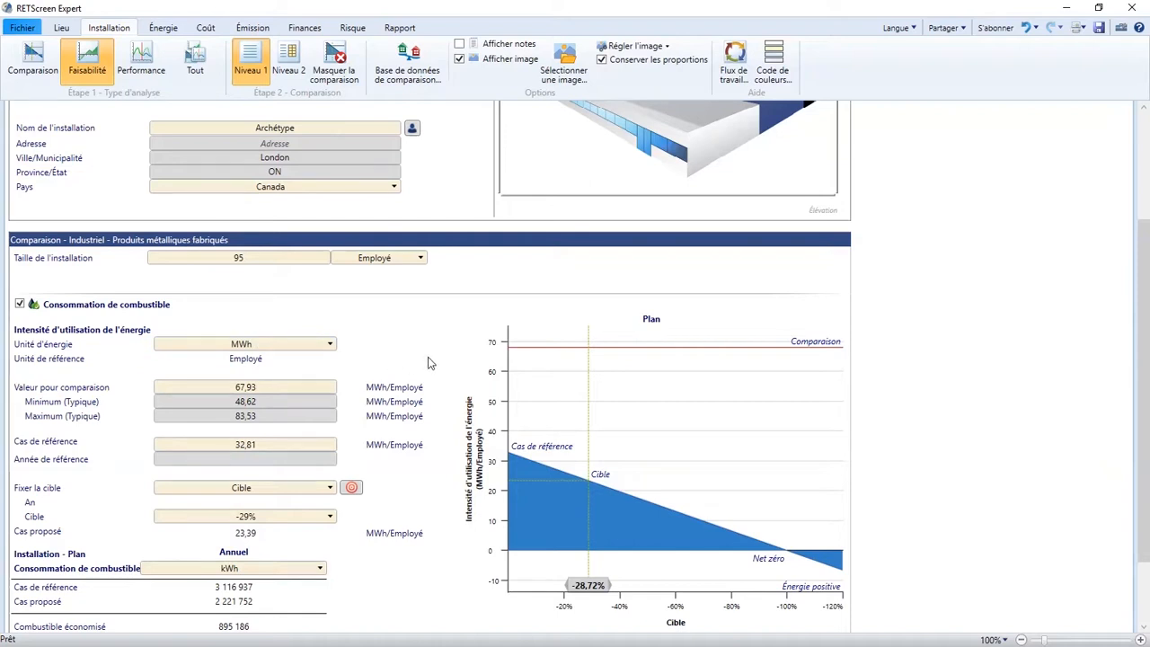
Step: Consult the benchmark database and set the facility plan's annual fuel consumption unit to MWh
click(415, 77)
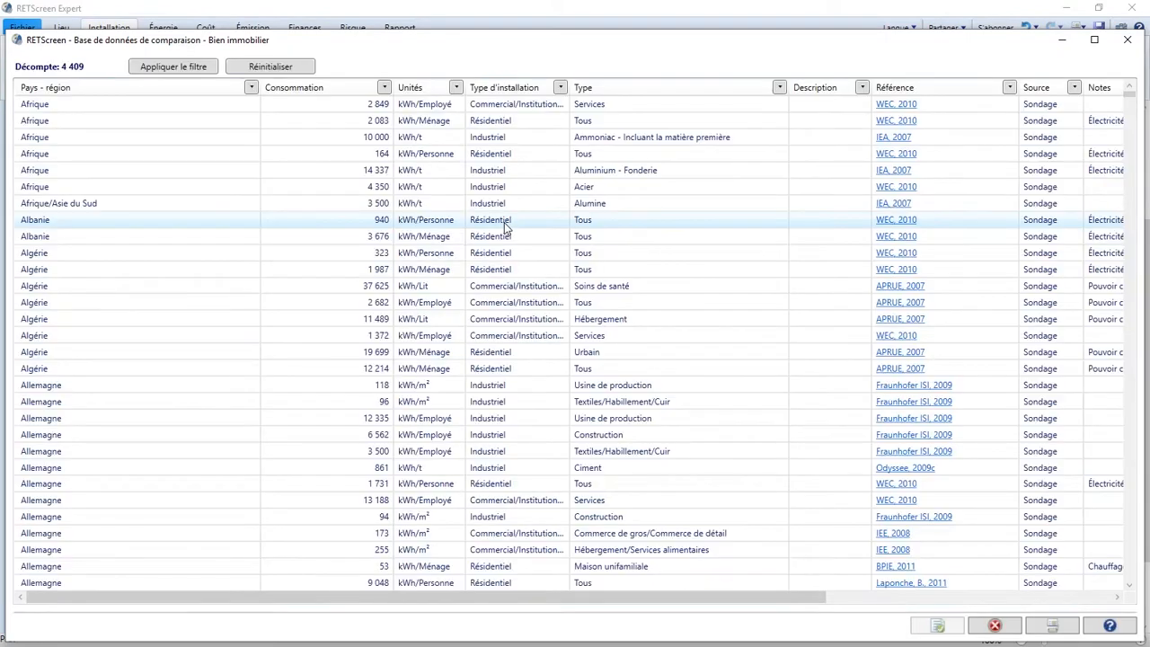
click(1128, 40)
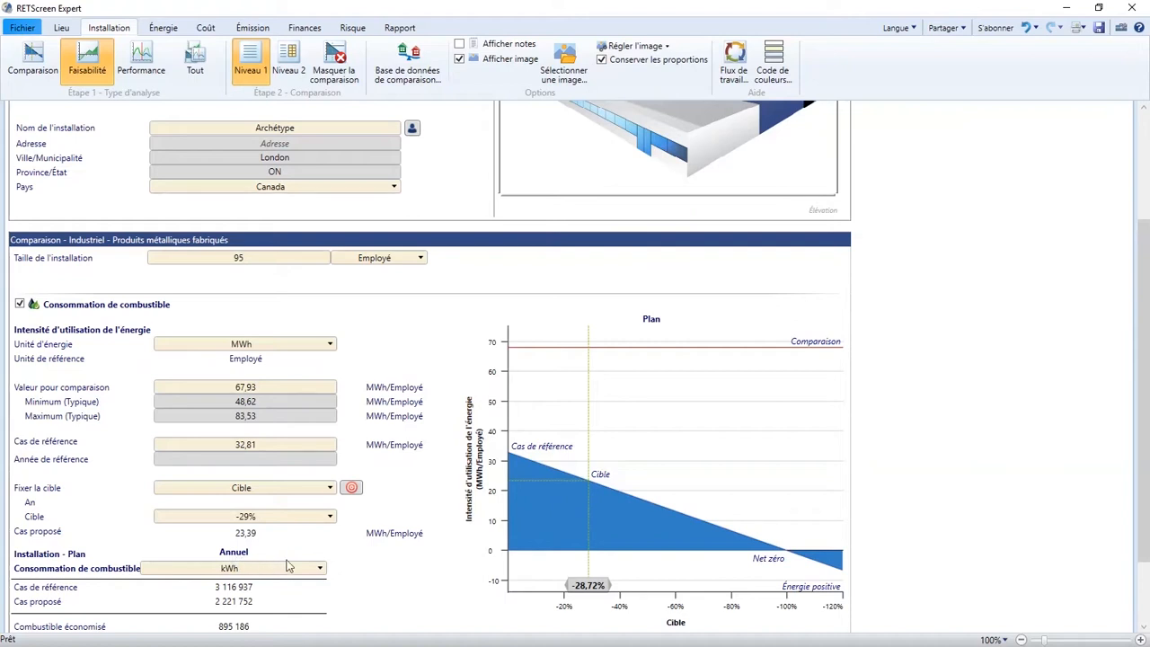
scroll(368, 542, down, 1)
scroll(367, 543, down, 1)
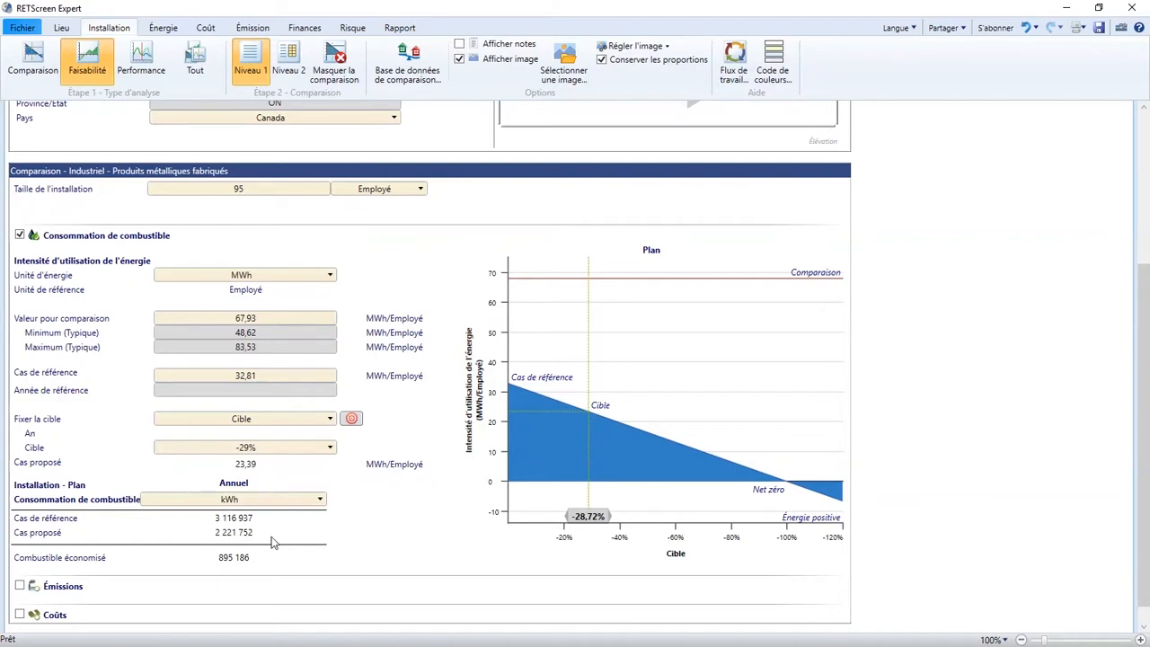
click(319, 502)
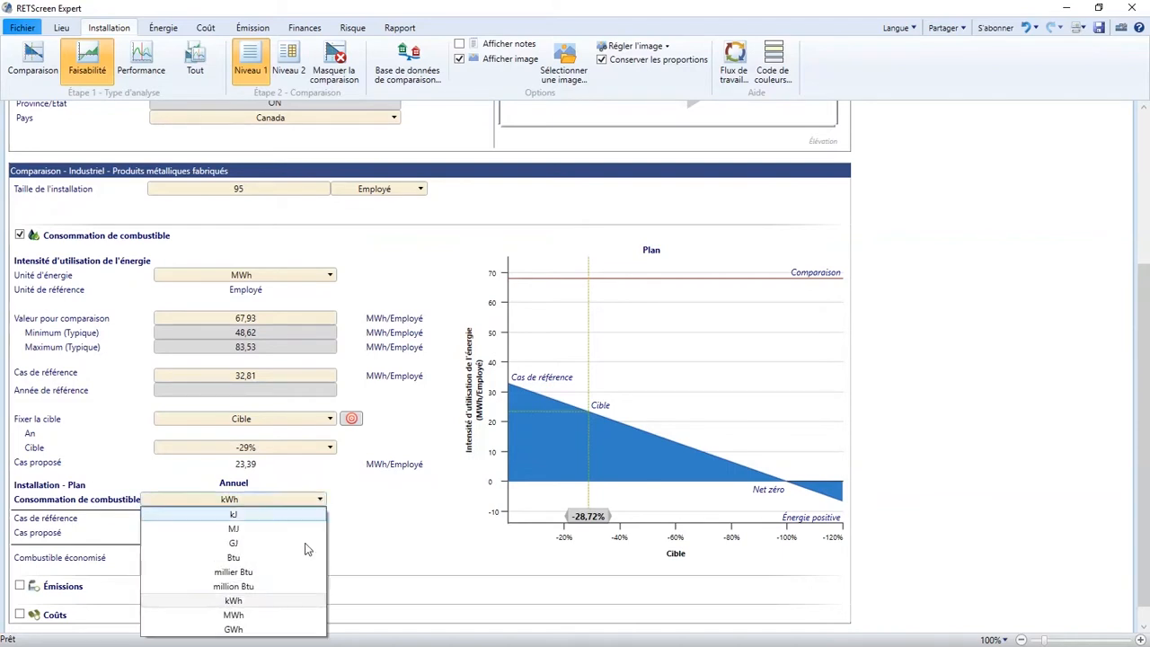
click(303, 611)
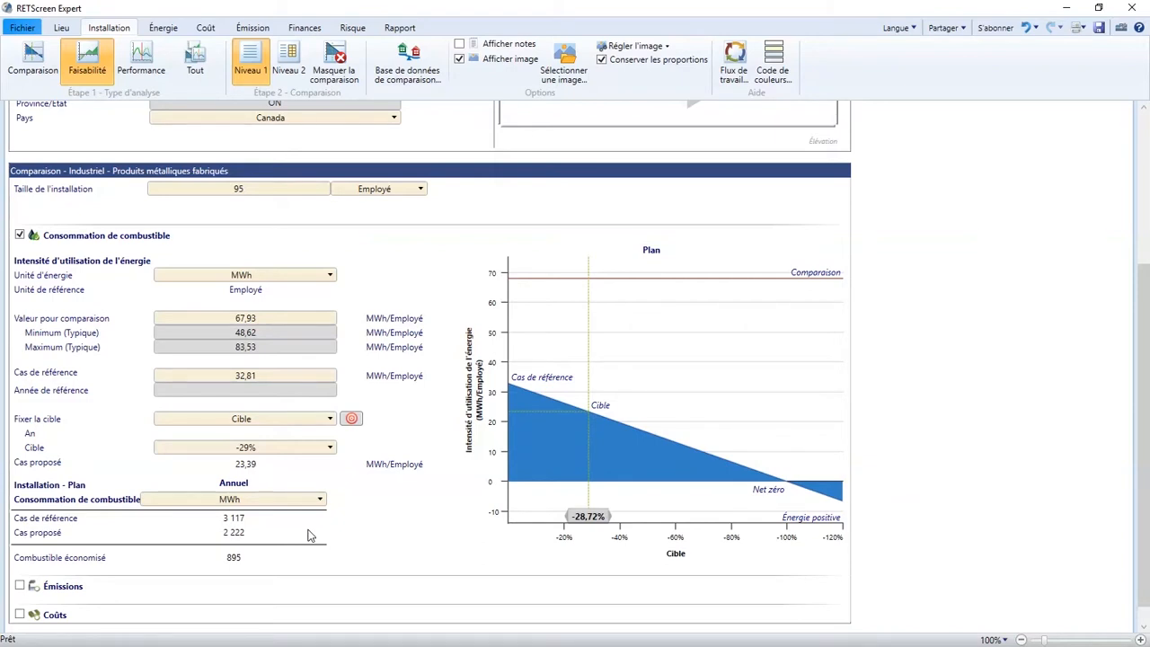
Step: Try a reference case of 40 MWh/Employé for the energy intensity, and undo the change
click(262, 378)
text(4)
click(364, 406)
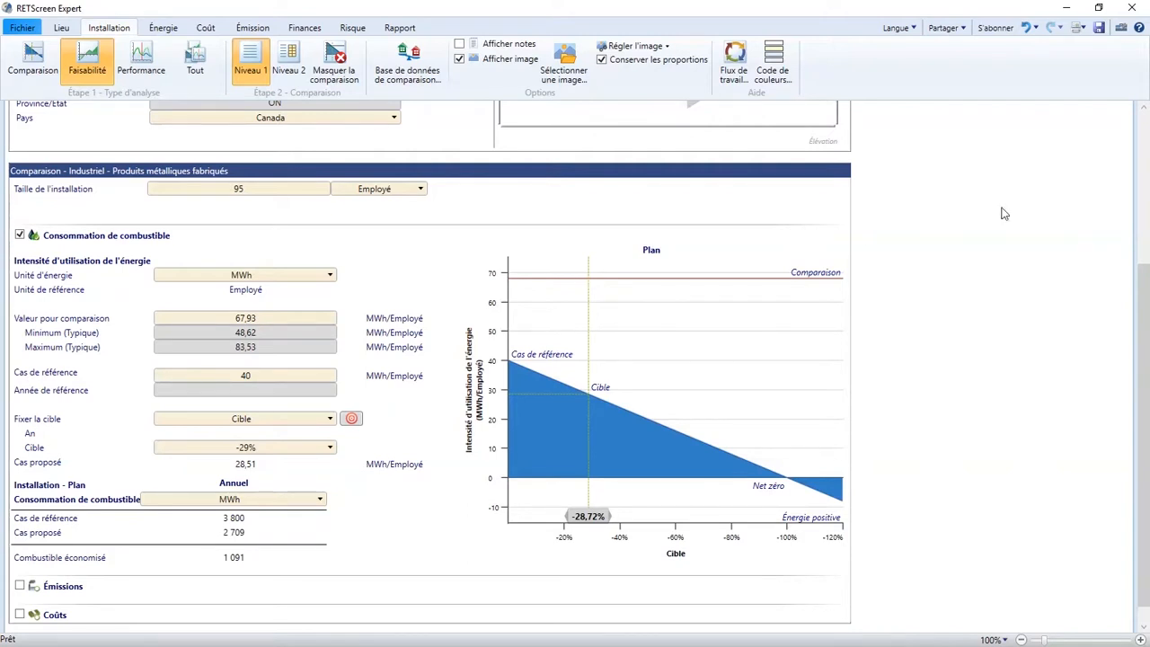
click(1027, 27)
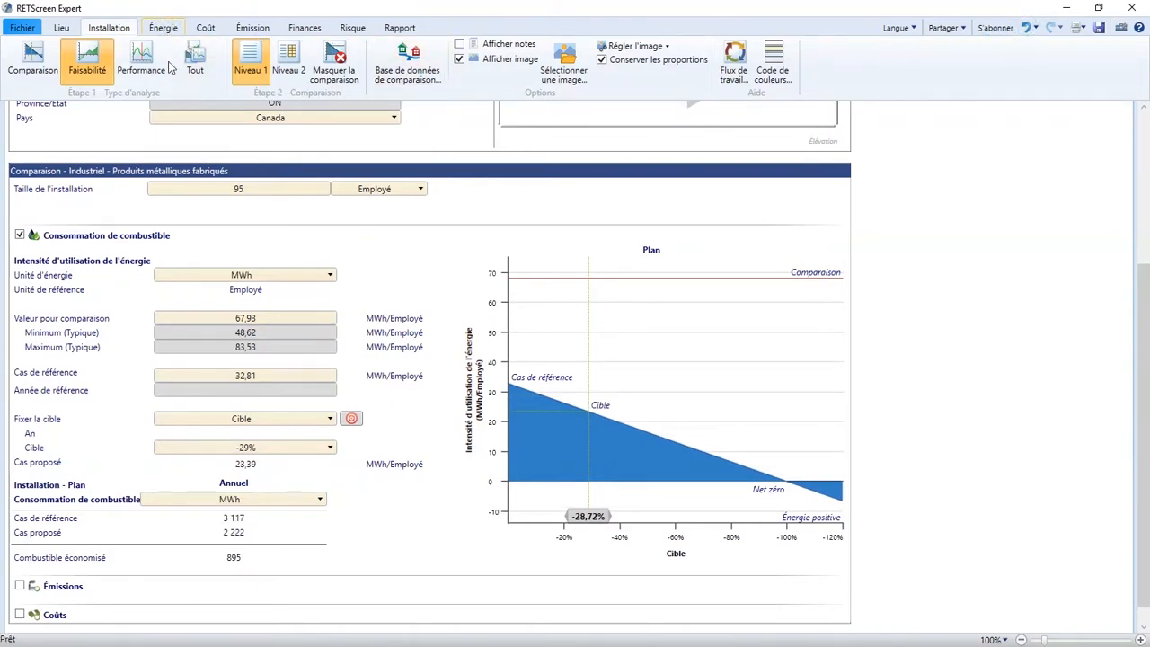
Step: Review the energy model's summary of measures, fuel savings and investment costs
click(163, 27)
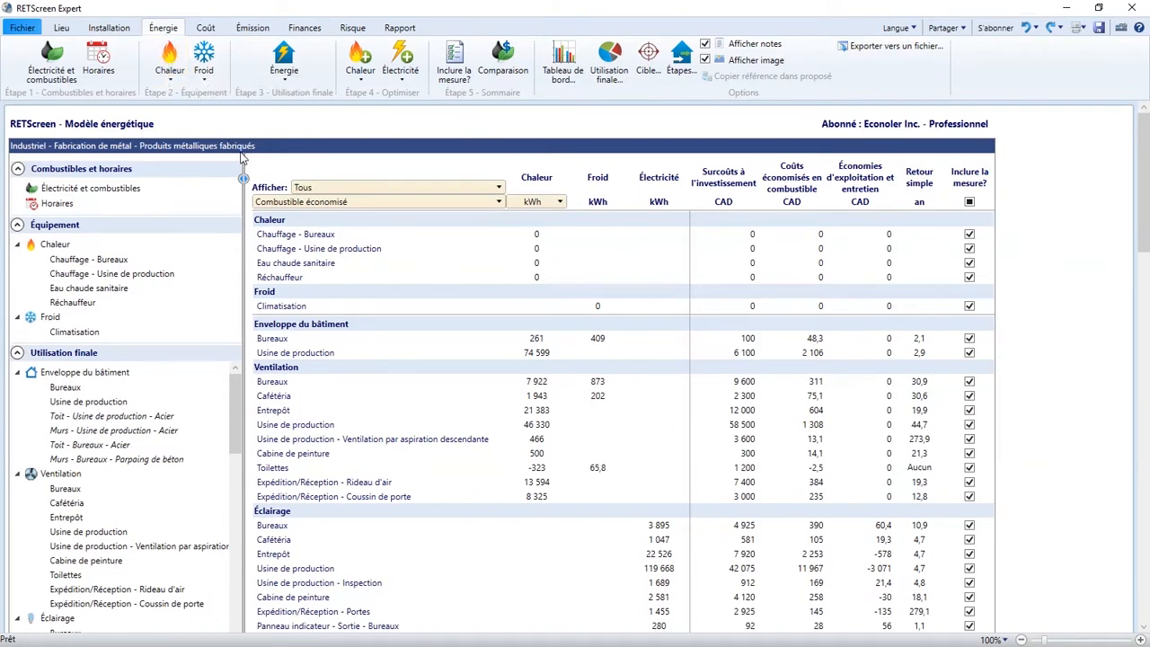
scroll(428, 386, down, 1)
scroll(431, 381, up, 1)
Step: Compare the cost analysis at Niveau 2 and Niveau 3, and return it to Niveau 1
click(206, 29)
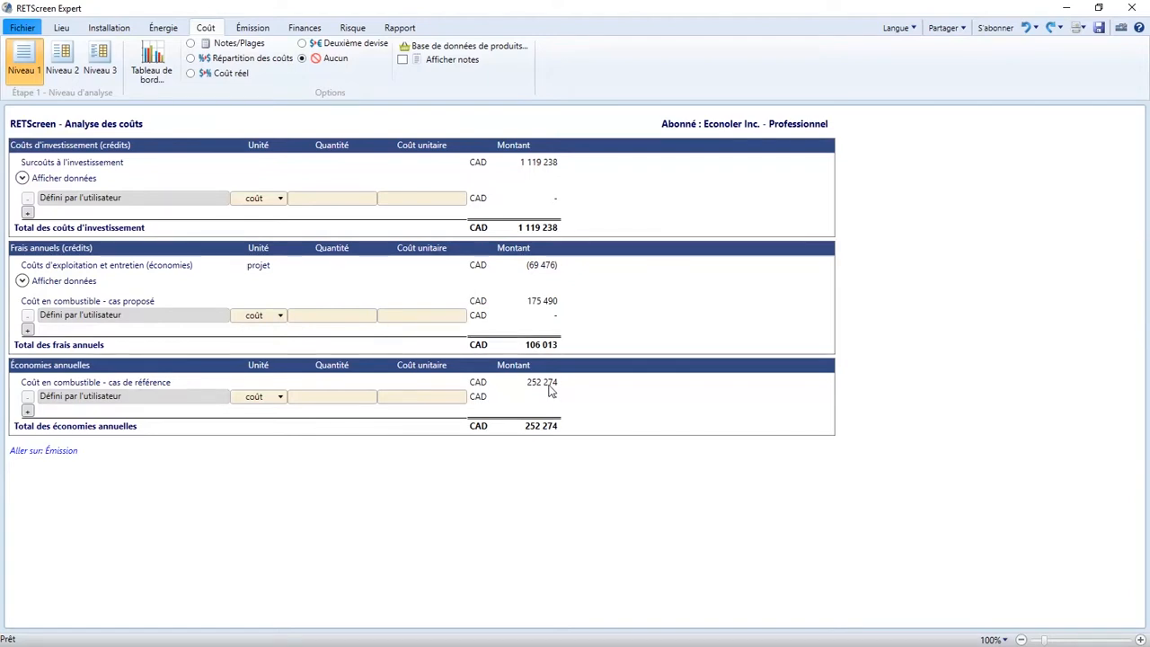
click(64, 59)
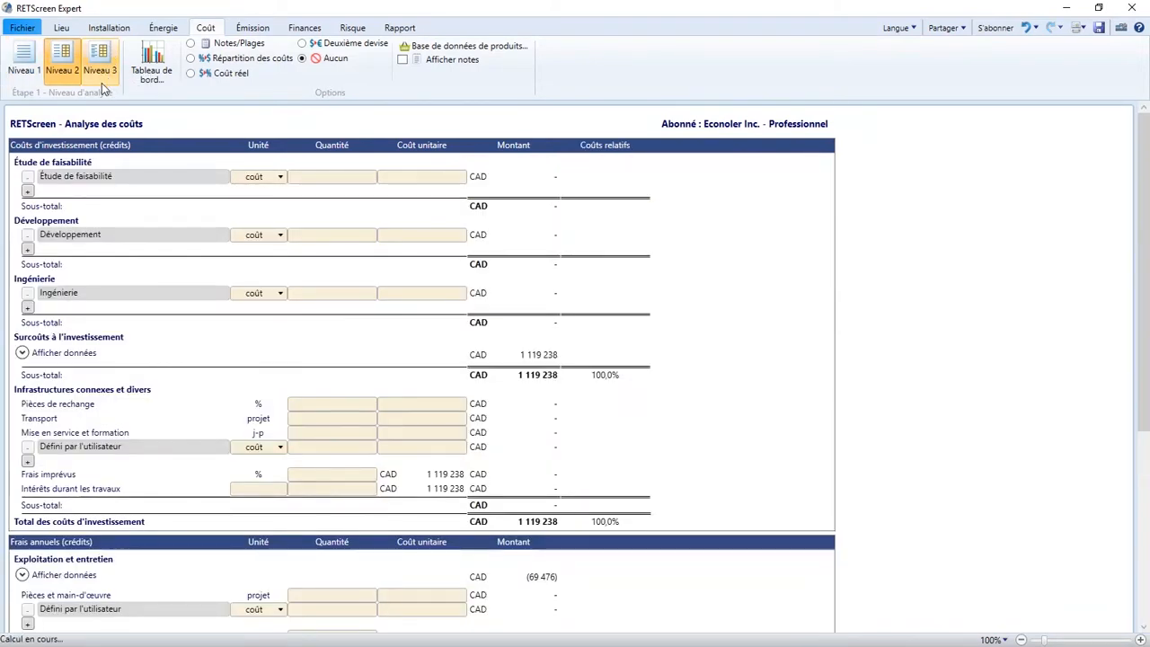
click(101, 82)
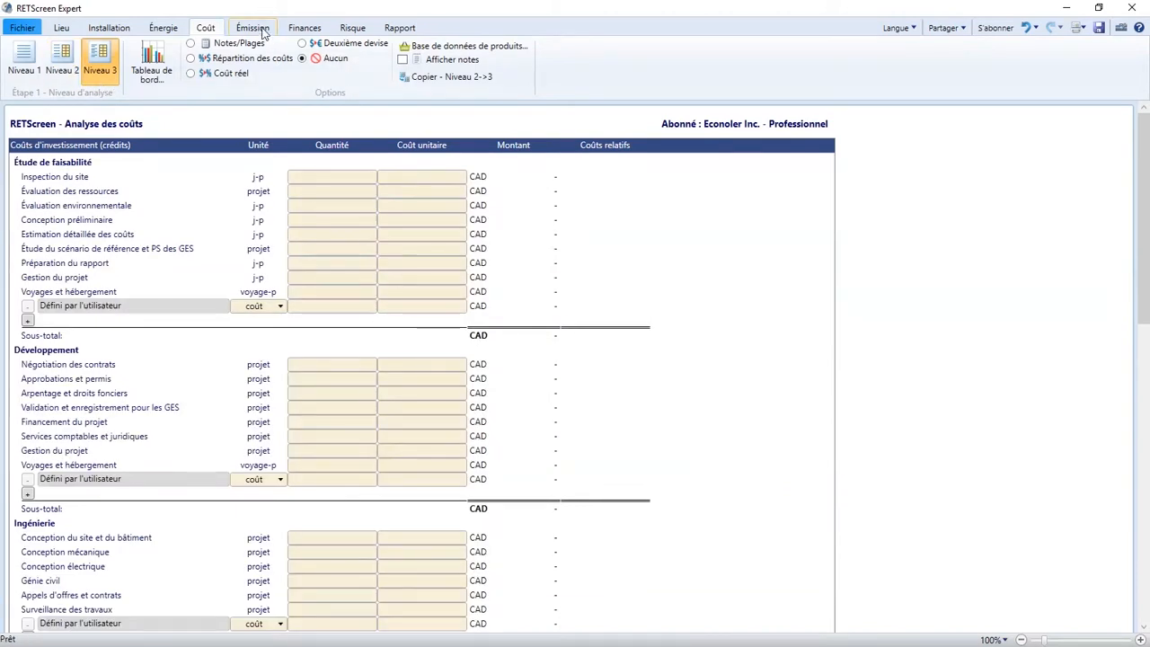
click(24, 59)
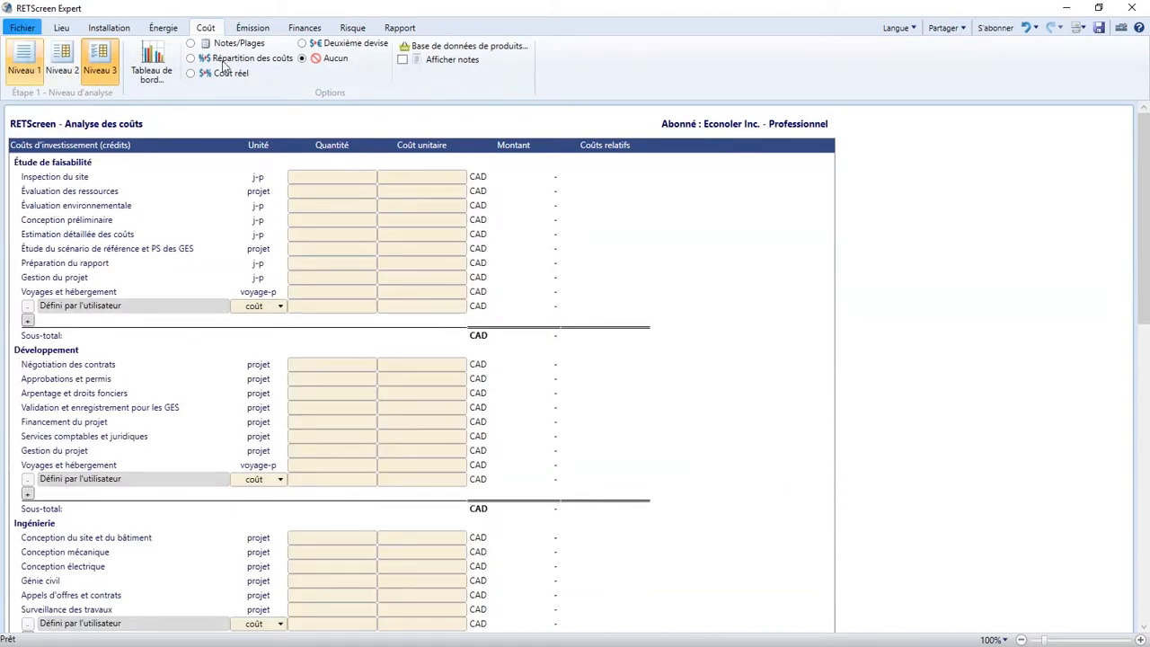
Step: Review the greenhouse gas emission analysis and the financial analysis
click(247, 31)
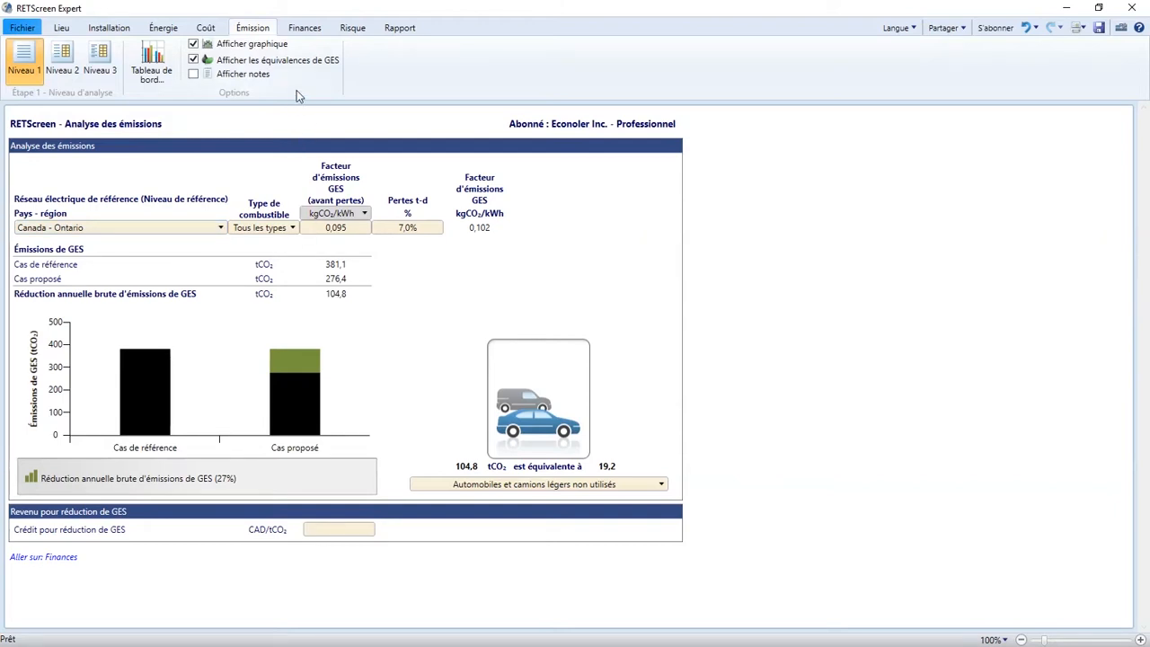
click(300, 34)
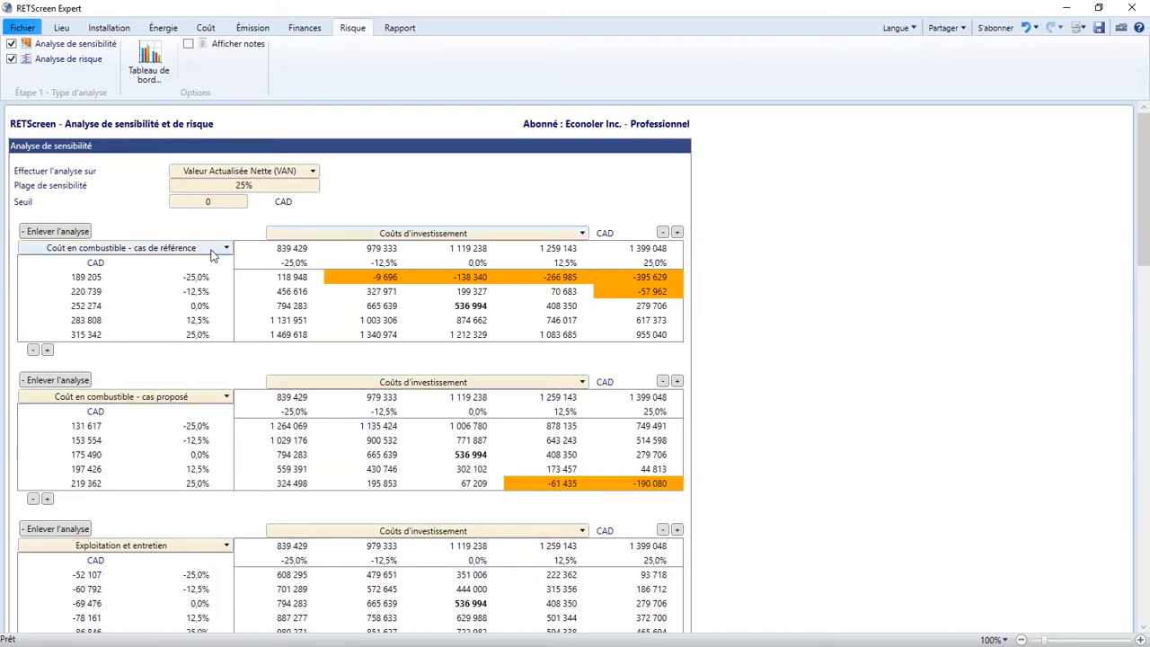
Step: Base the sensitivity analysis on Retour sur les capitaux propres and look through the sensitivity and risk results
click(306, 171)
click(235, 185)
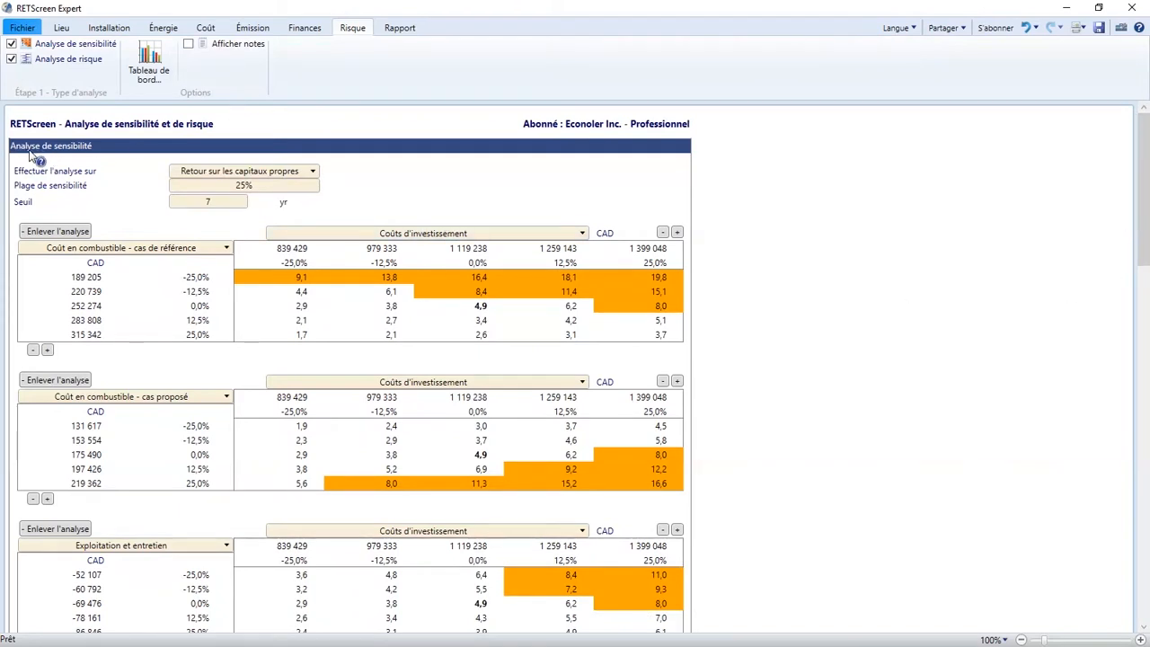
drag(1142, 189, 1135, 424)
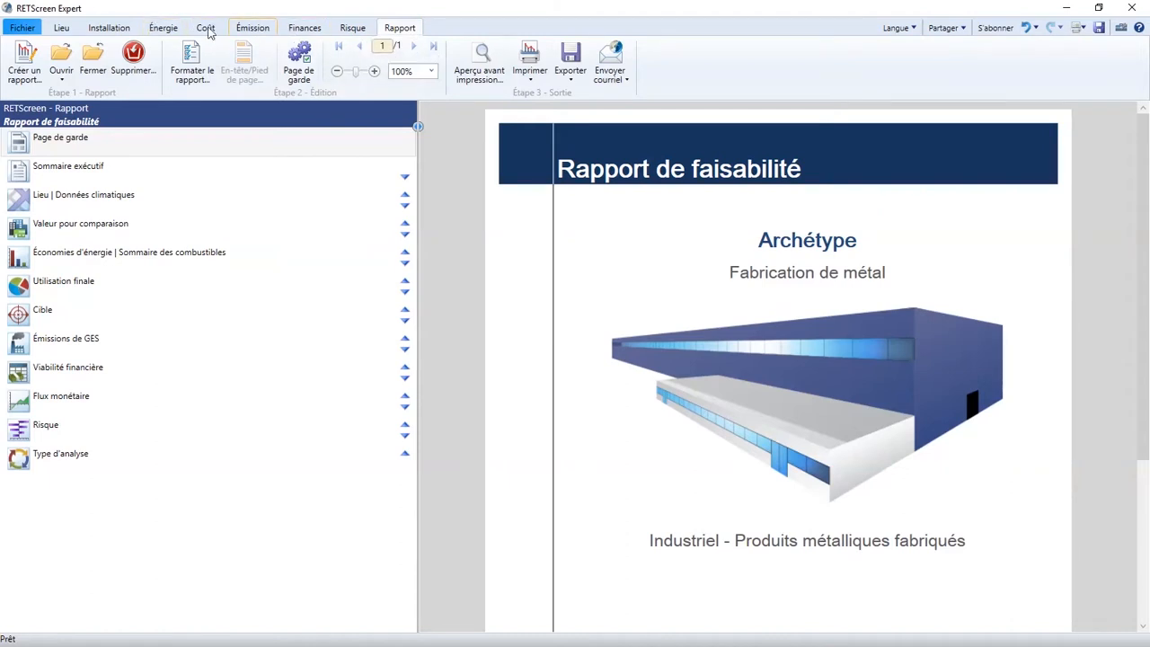
Step: Examine the energy model's fuel and electricity prices and its occupancy schedules
click(162, 29)
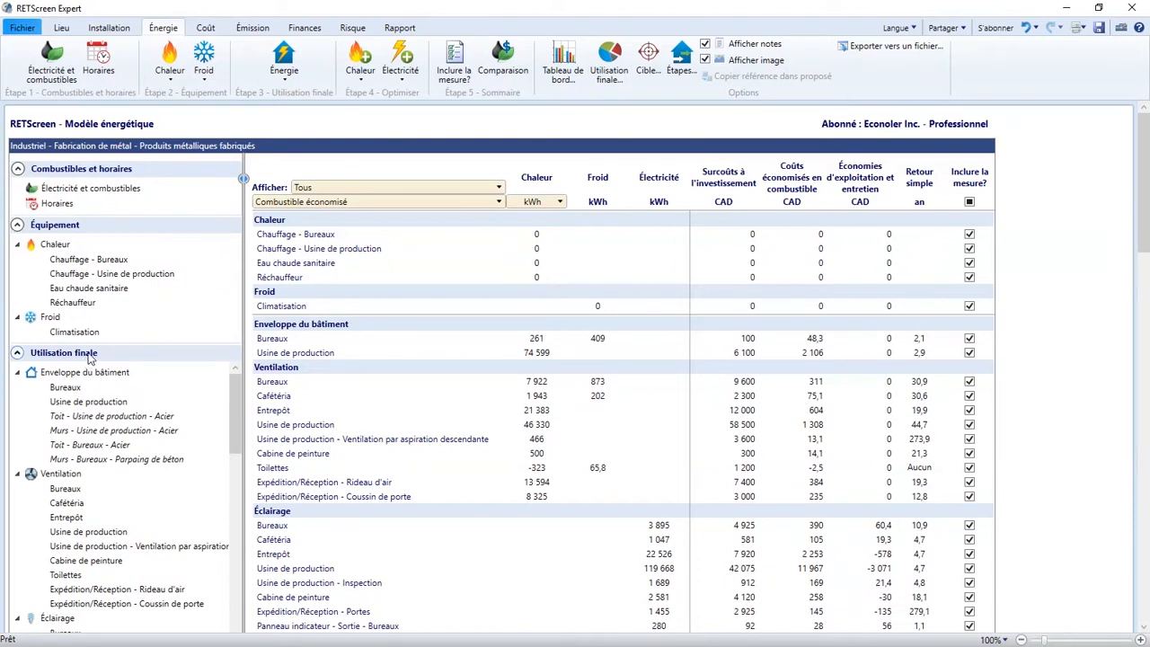
click(133, 190)
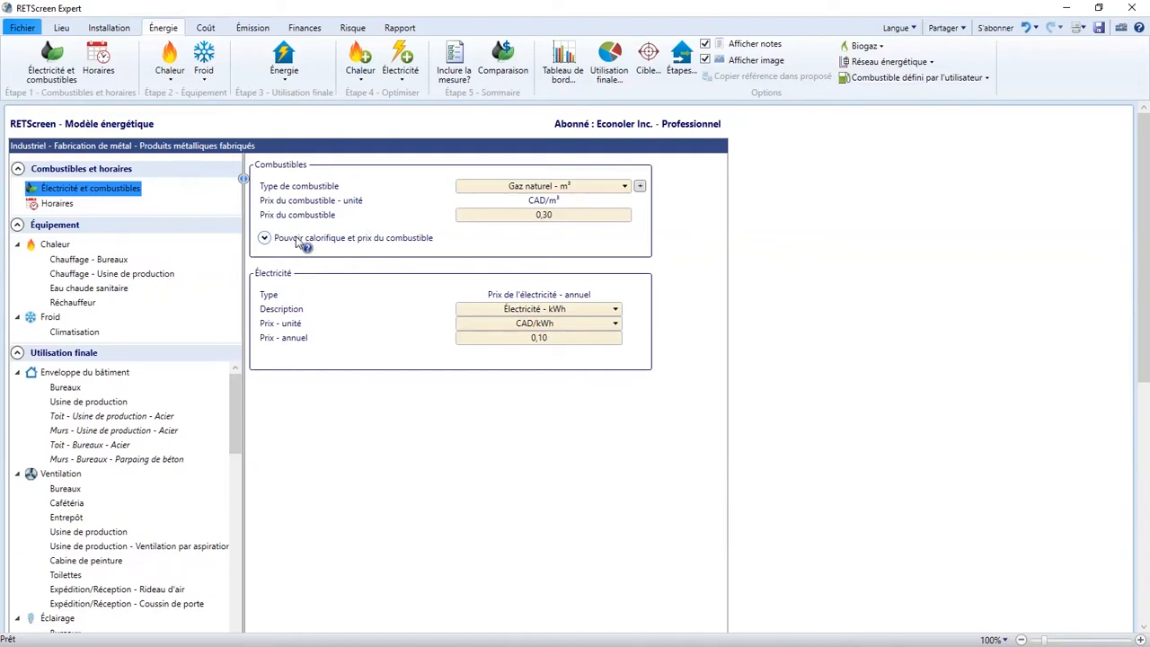
click(74, 207)
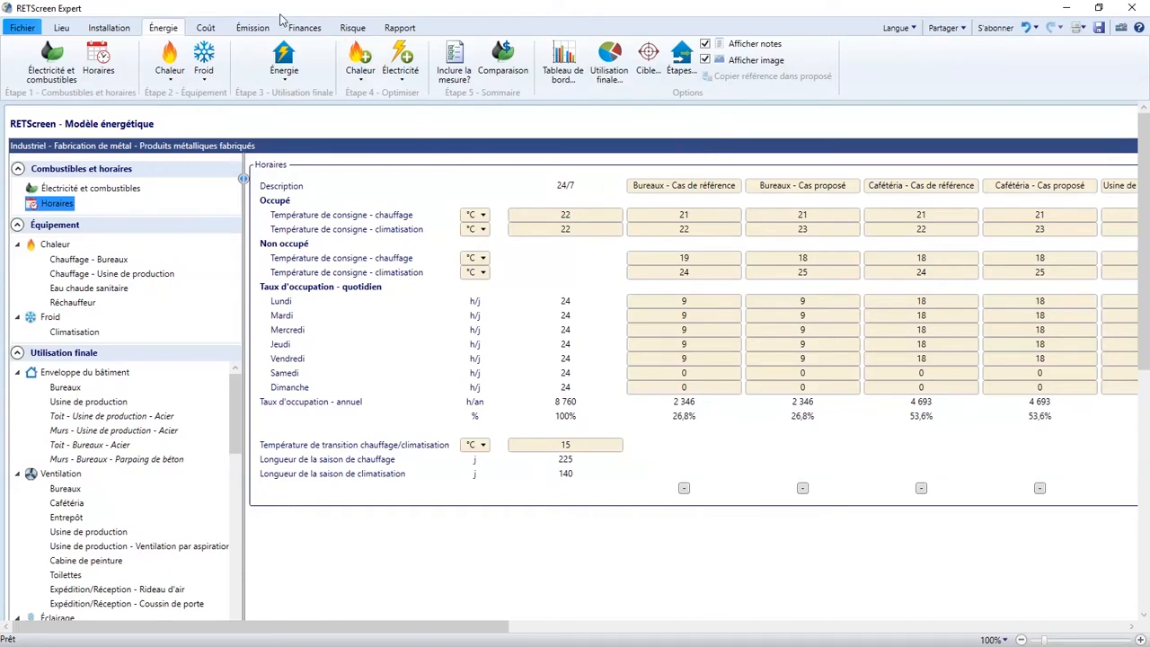
Step: Browse the available heating and cooling equipment types and open the Chauffage - Bureaux heating system
click(174, 81)
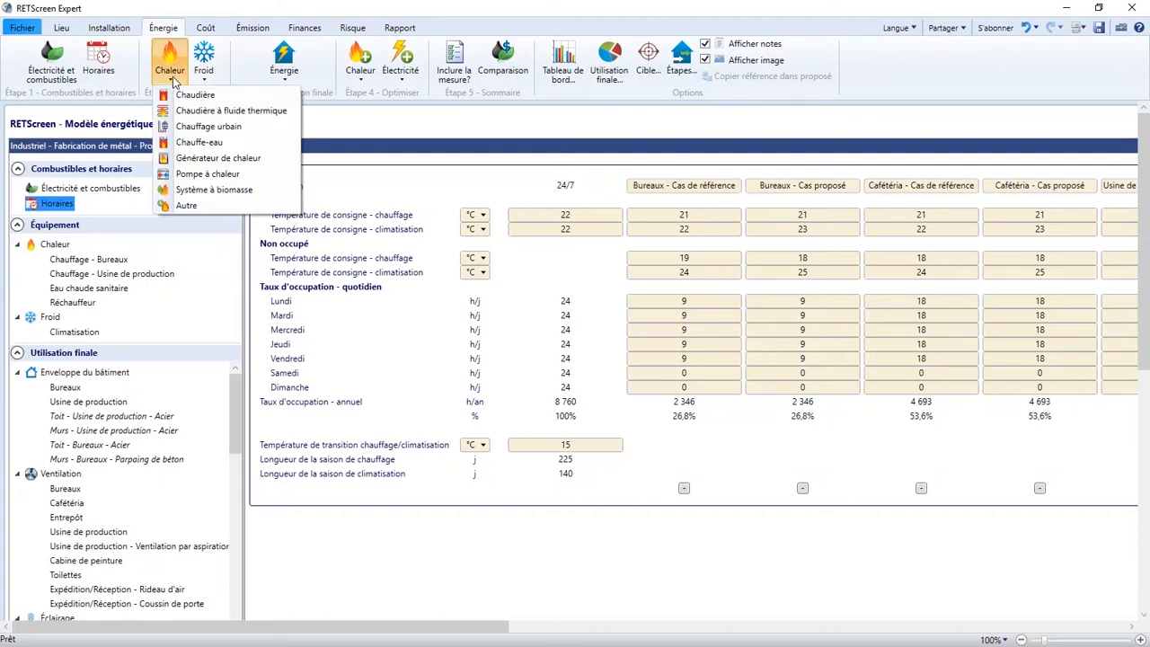
click(176, 82)
click(203, 82)
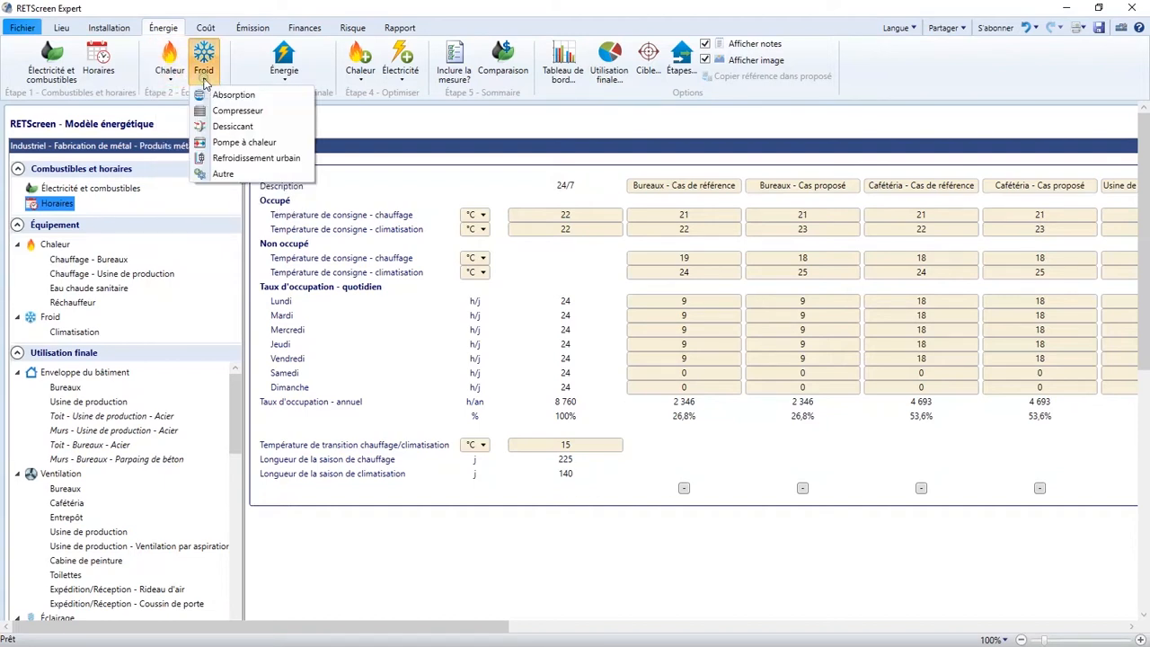
click(206, 83)
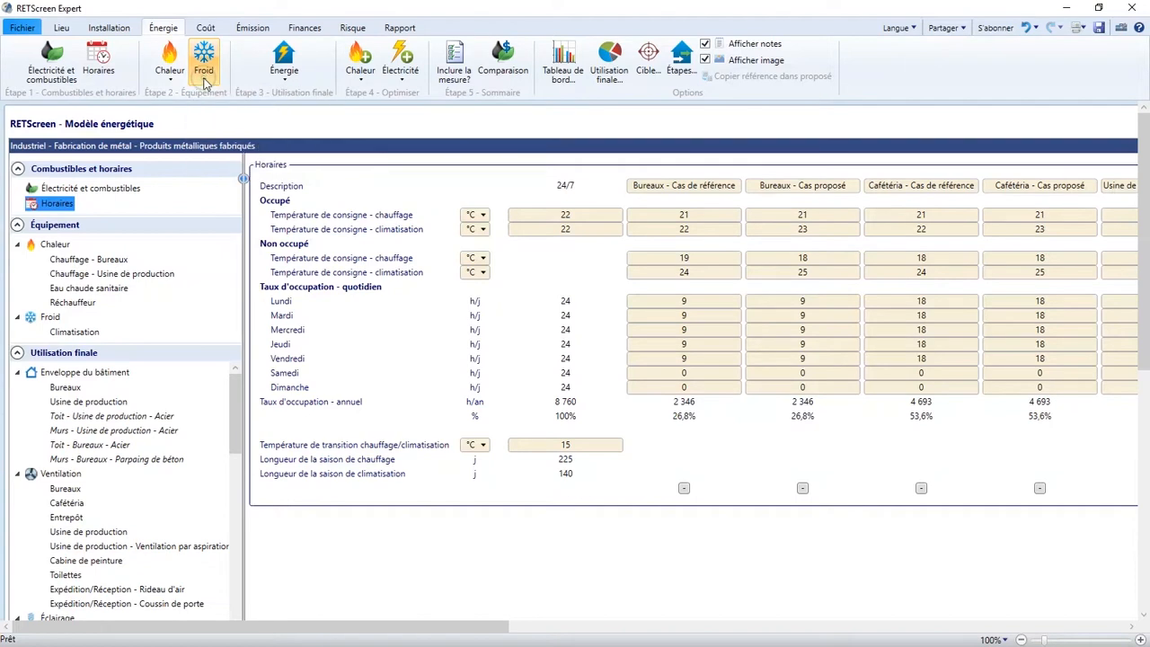
click(99, 260)
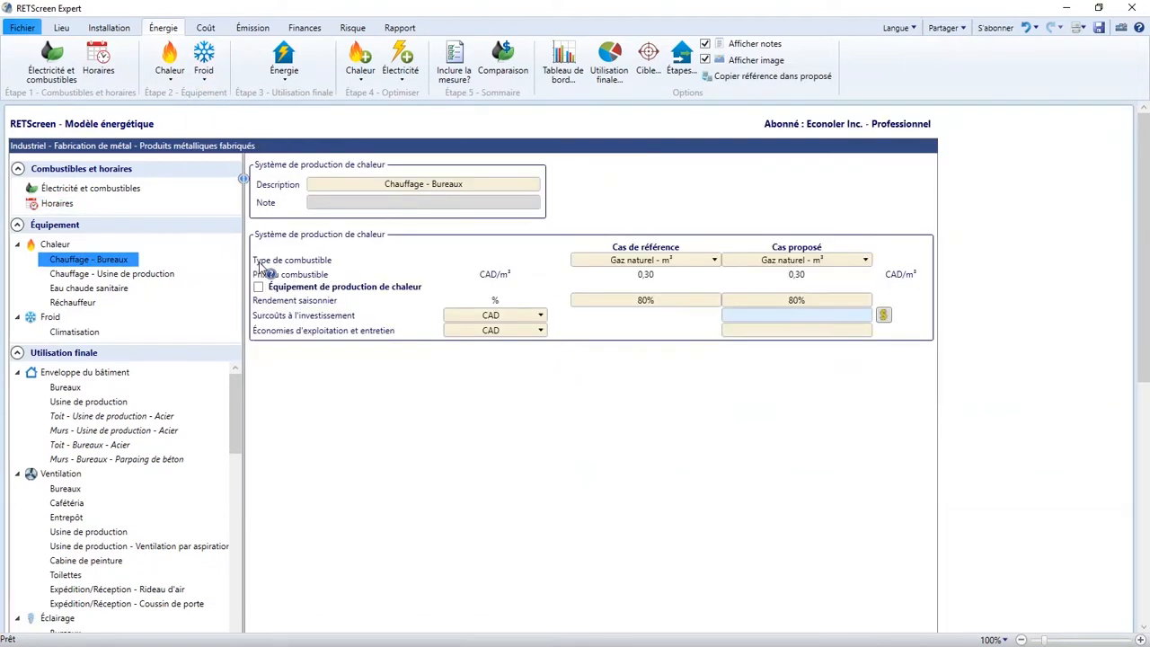
Step: Browse the available end-use energy types and look through the plant's Utilisation finale list down to the process electricity items
click(281, 79)
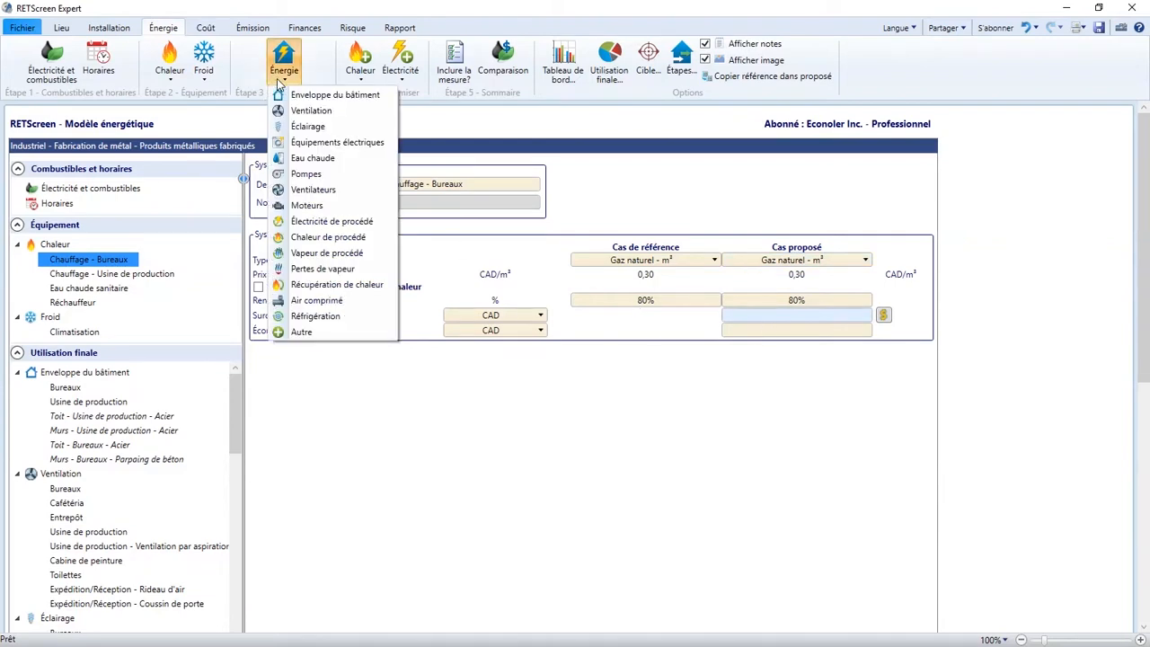
click(281, 81)
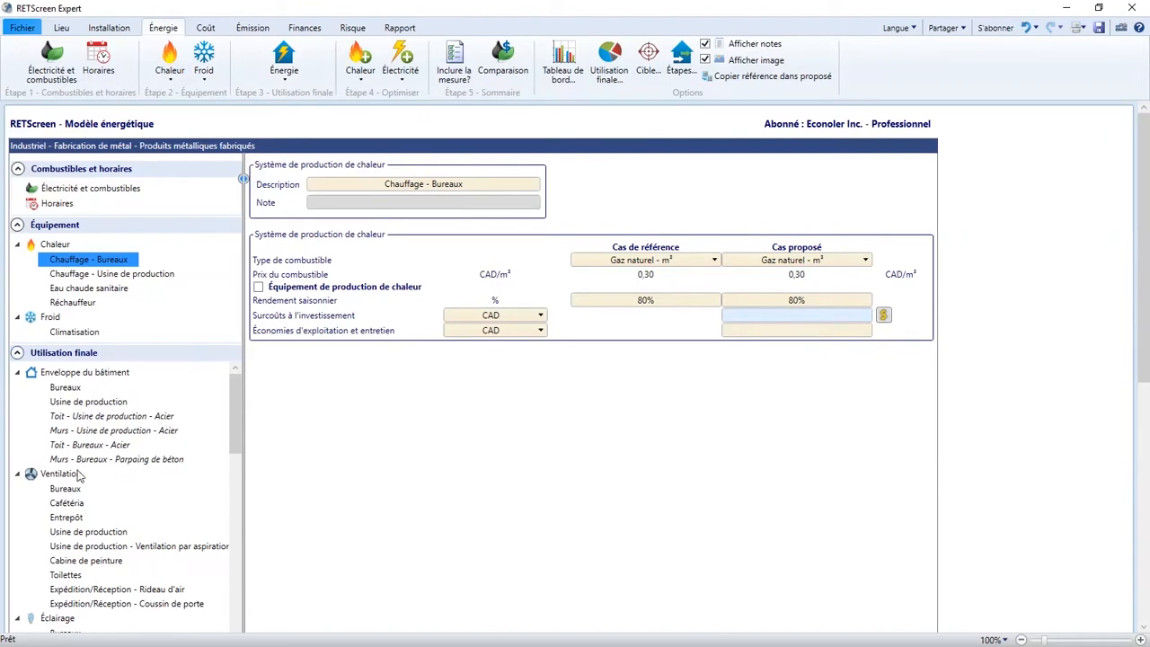
mouse_move(238, 408)
mouse_down()
mouse_move(238, 459)
mouse_move(223, 399)
mouse_up()
drag(233, 421, 229, 580)
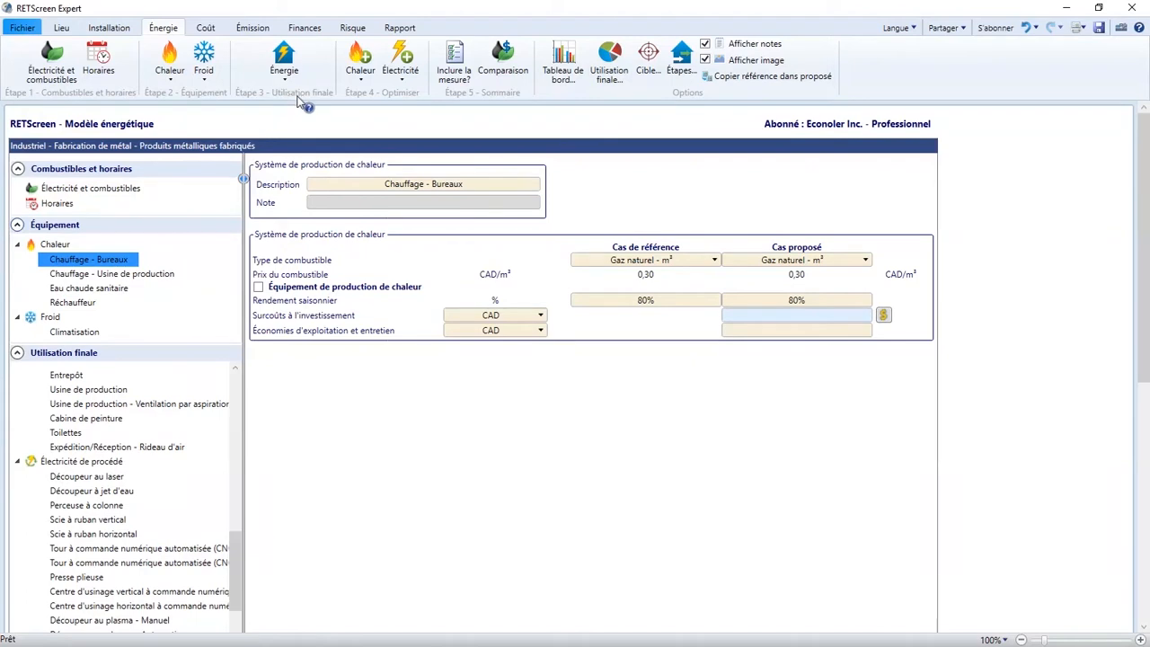
click(282, 63)
click(282, 67)
Step: Examine the Optimiser l'approvisionnement section and the heat and electricity supply technologies that can be added
drag(1146, 246, 1130, 354)
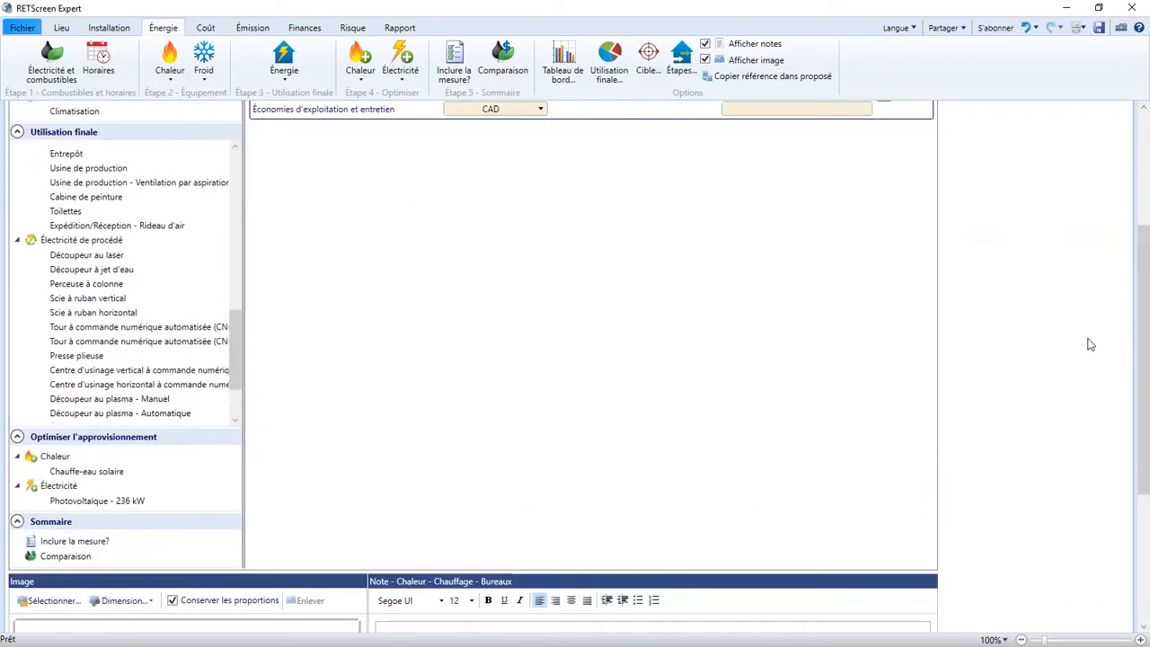
click(353, 77)
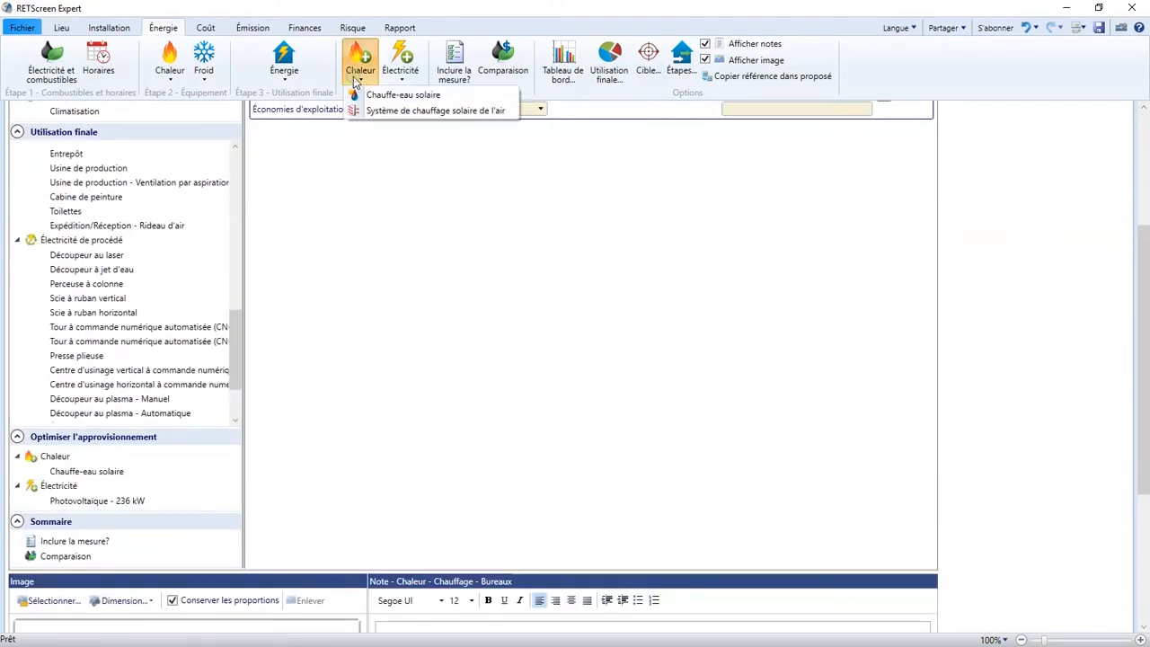
click(397, 76)
click(400, 75)
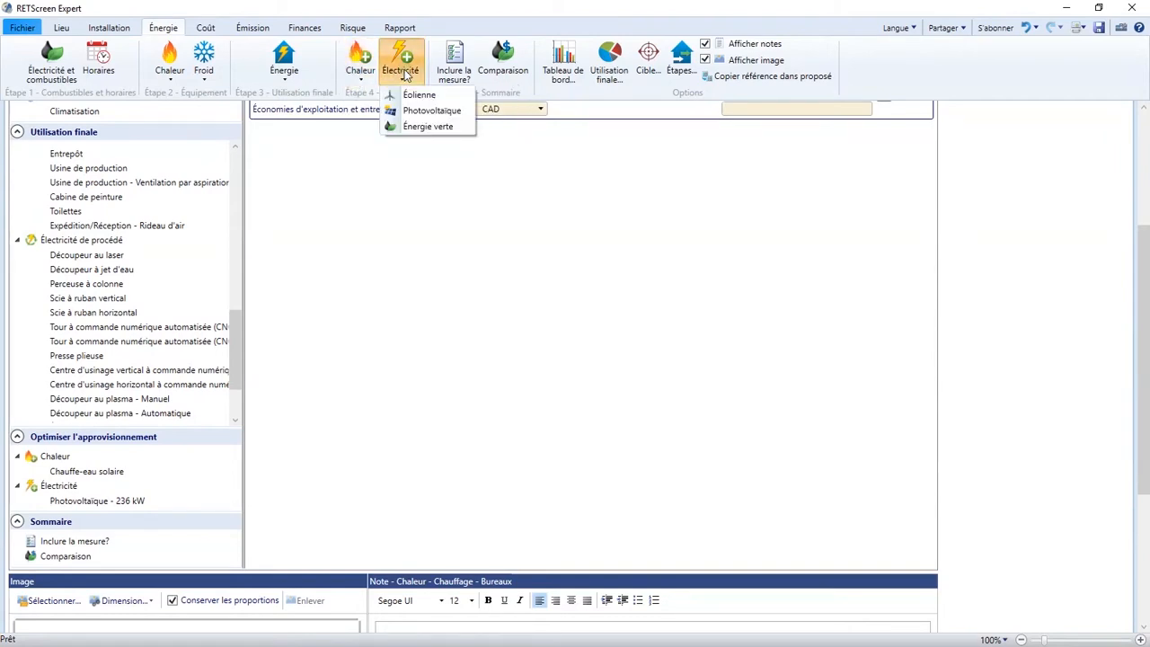
click(404, 75)
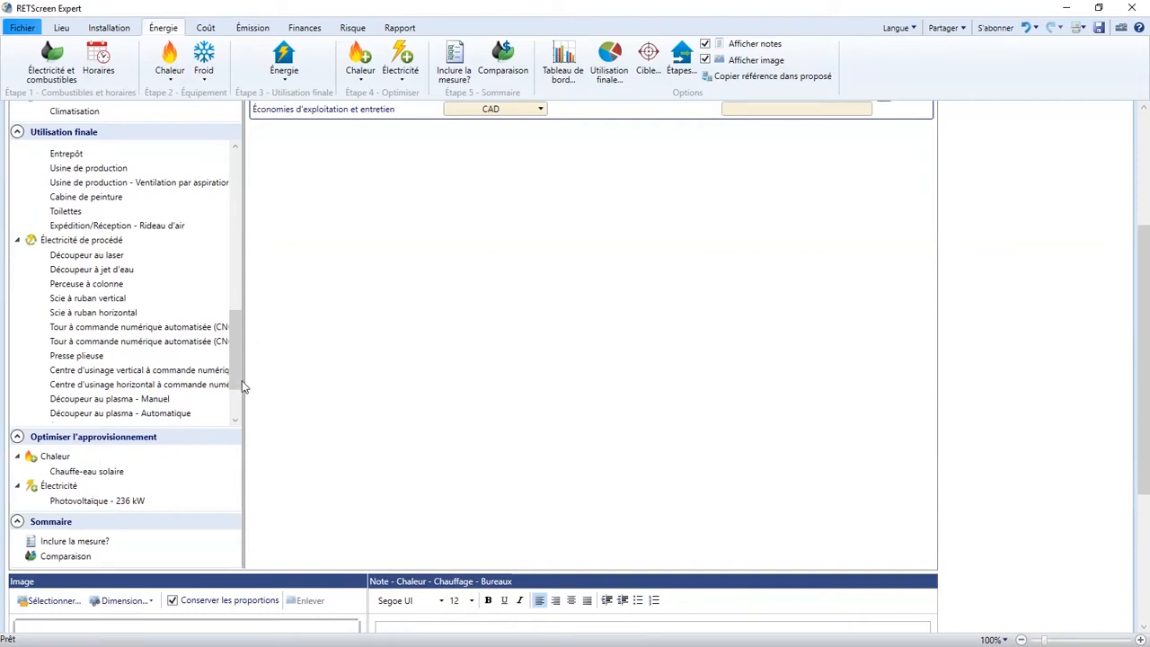
Step: Look back through the lighting and electrical equipment end uses and open the Électricité et combustibles page
drag(239, 354, 226, 262)
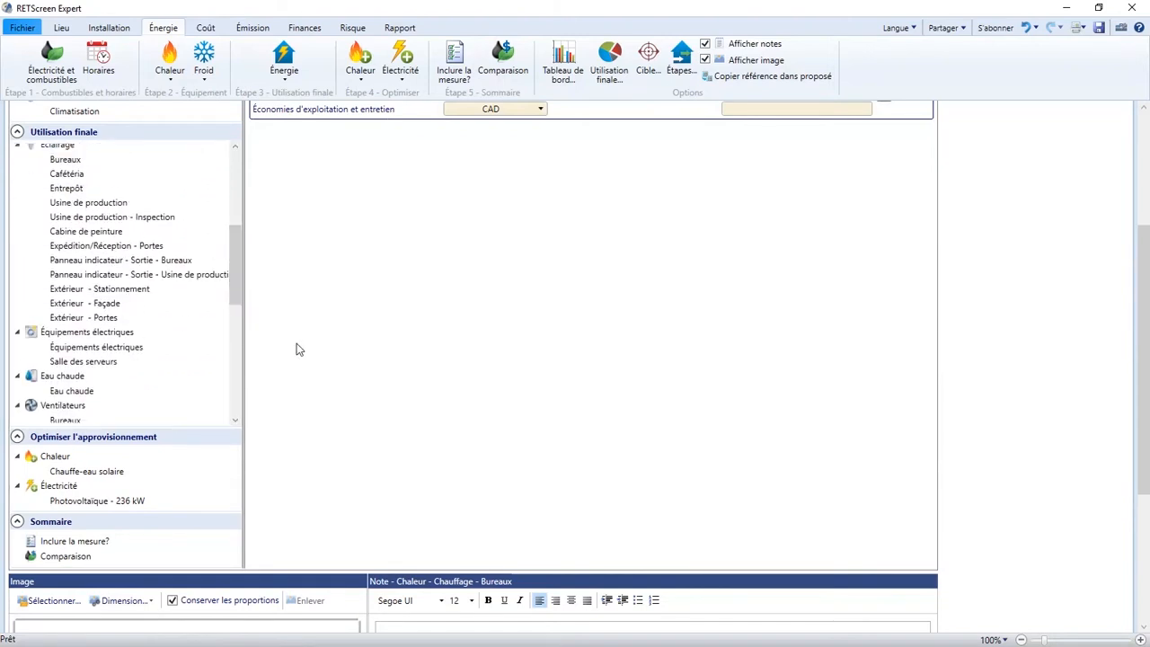
drag(1144, 351, 1125, 255)
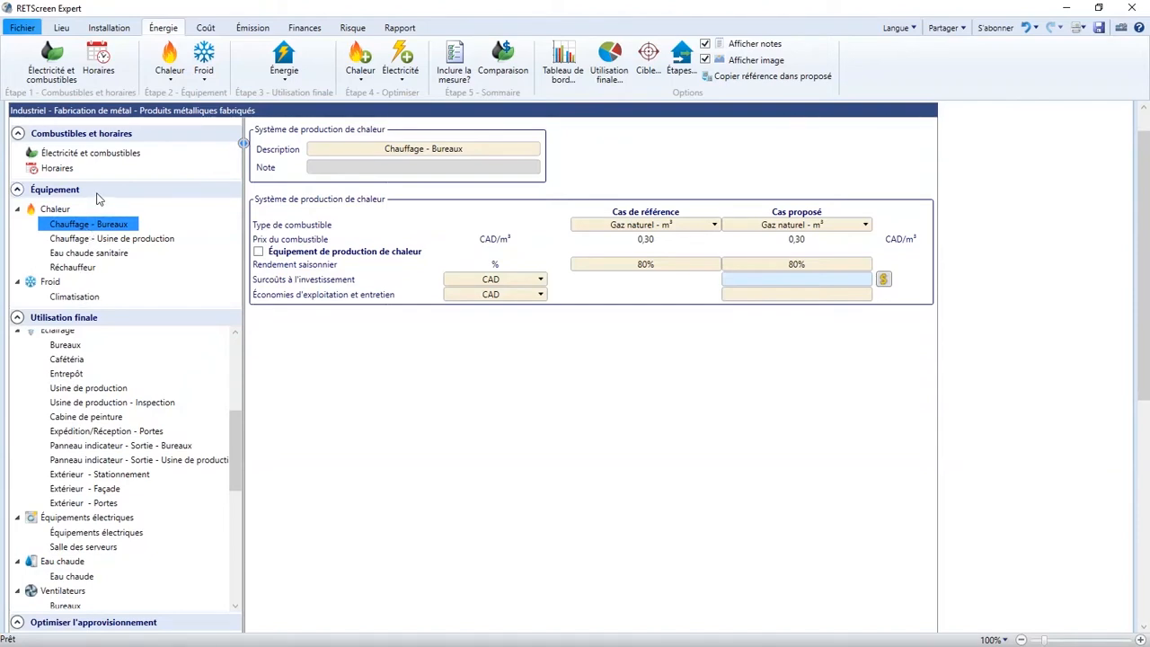
click(105, 155)
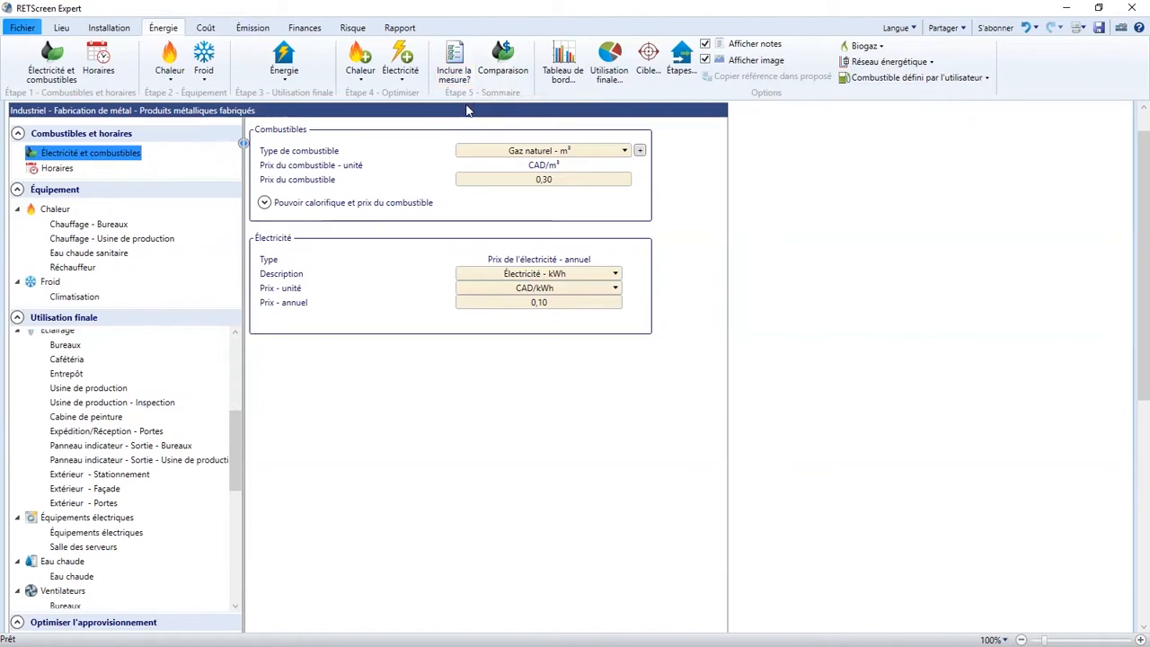
Step: Review the energy model's summary and comparison results and the Chaleur measures, and return to the start page
click(455, 63)
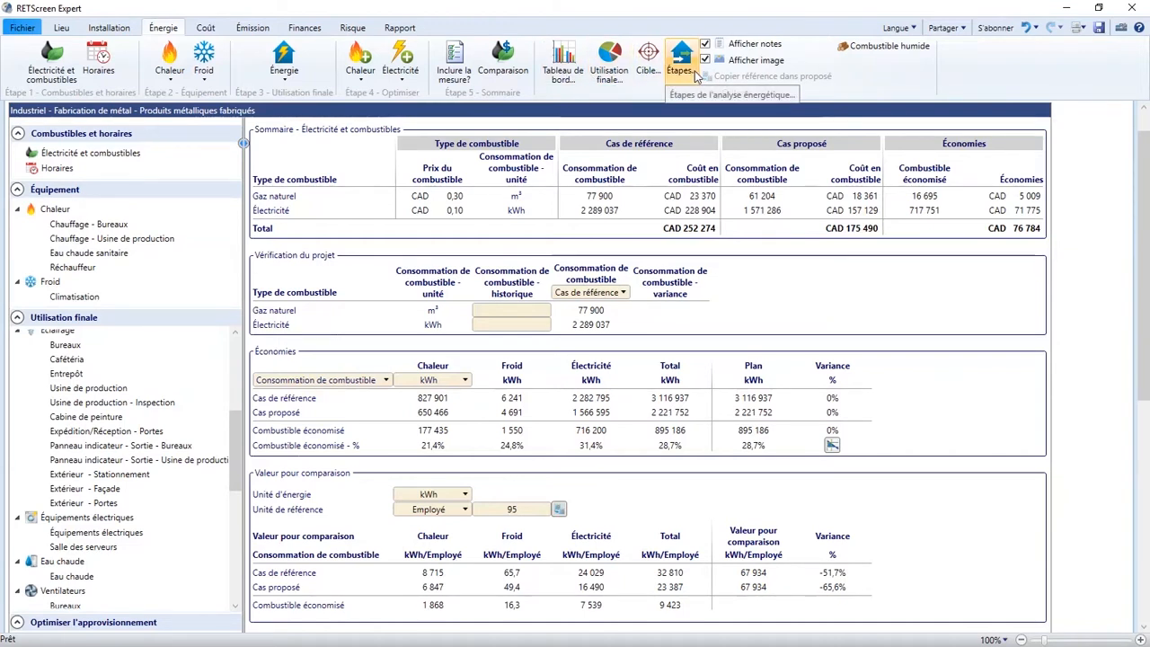
click(56, 209)
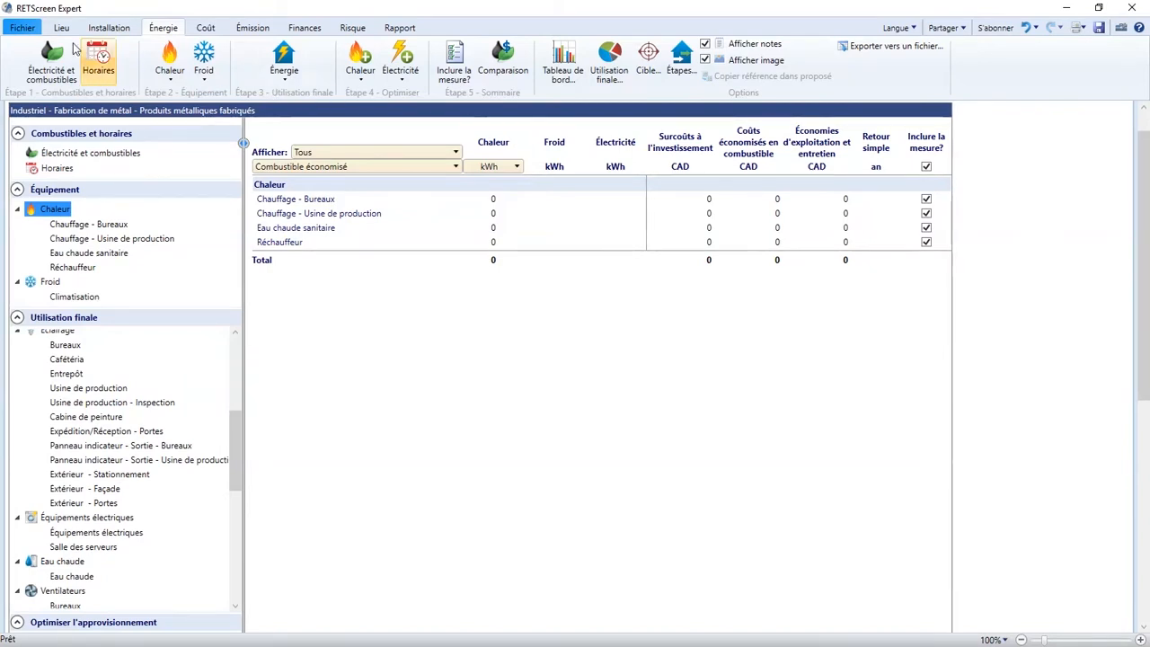
click(30, 29)
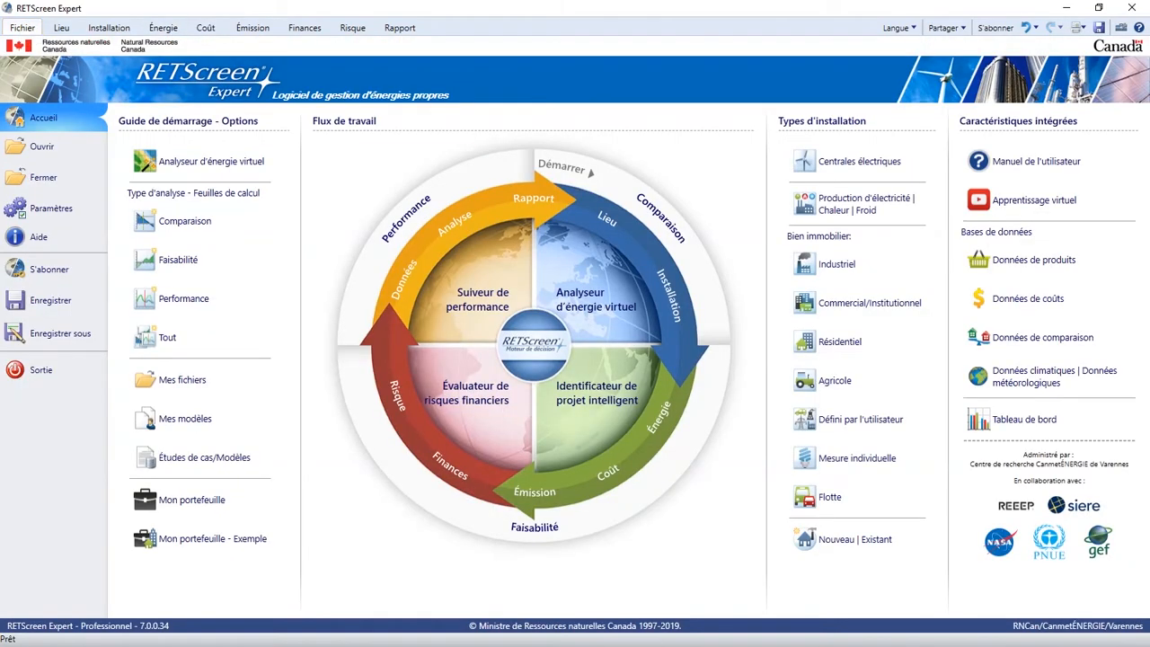